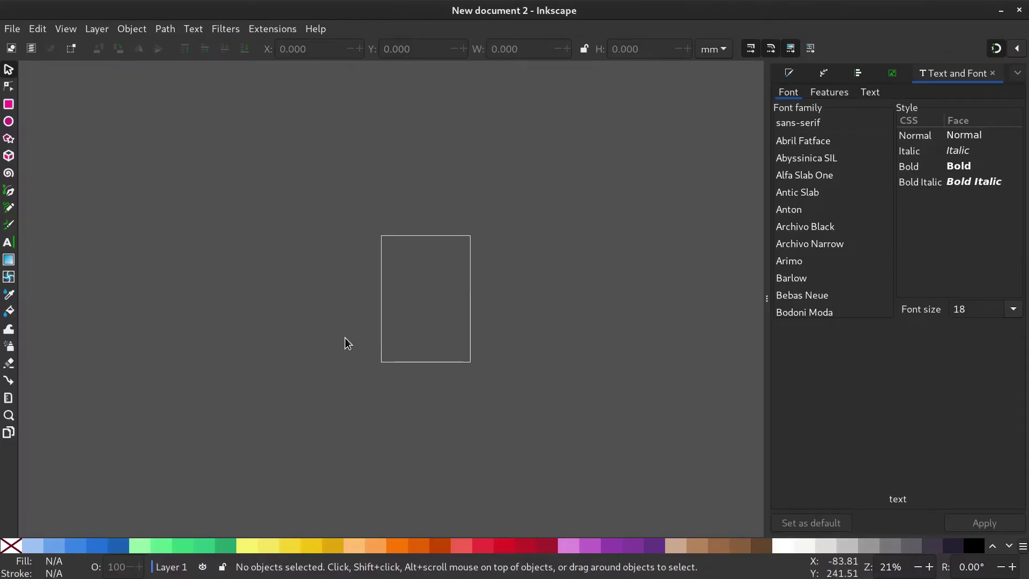
Hide the page border and set the document's display units to px.
left_click(66, 28)
mouse_move(134, 45)
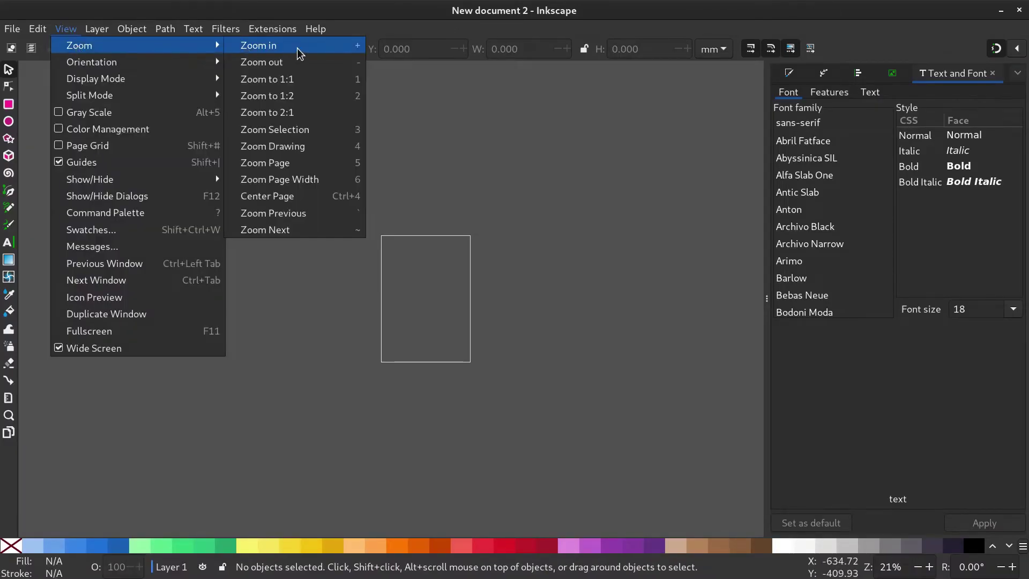
left_click(284, 80)
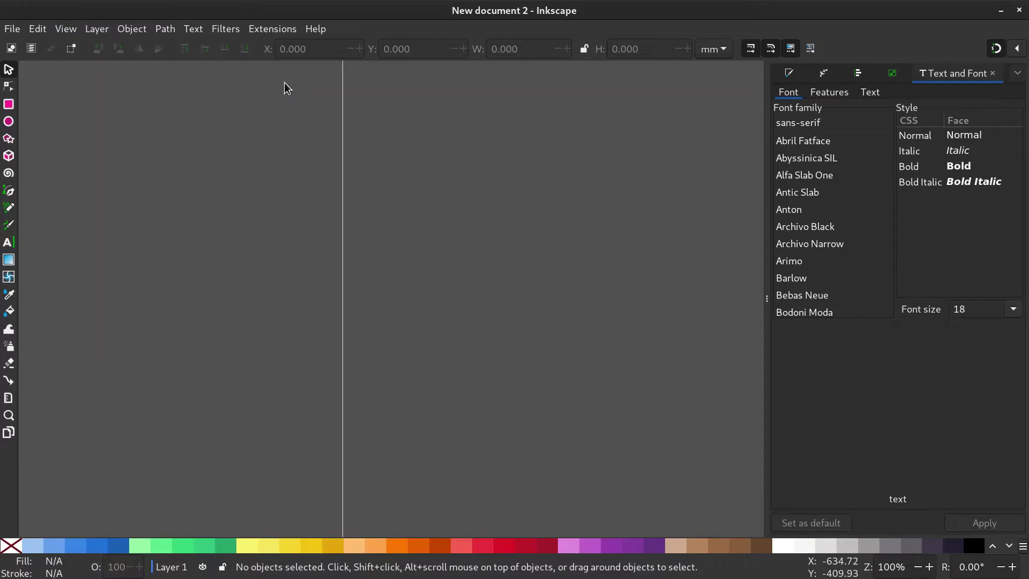
left_click(8, 33)
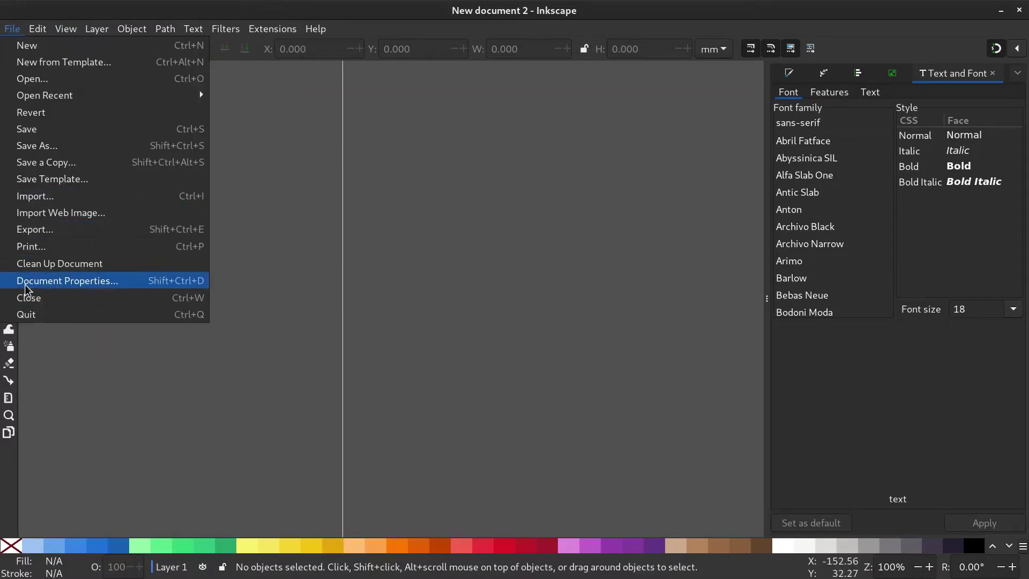
key("Escape")
key("ctrl+shift+d")
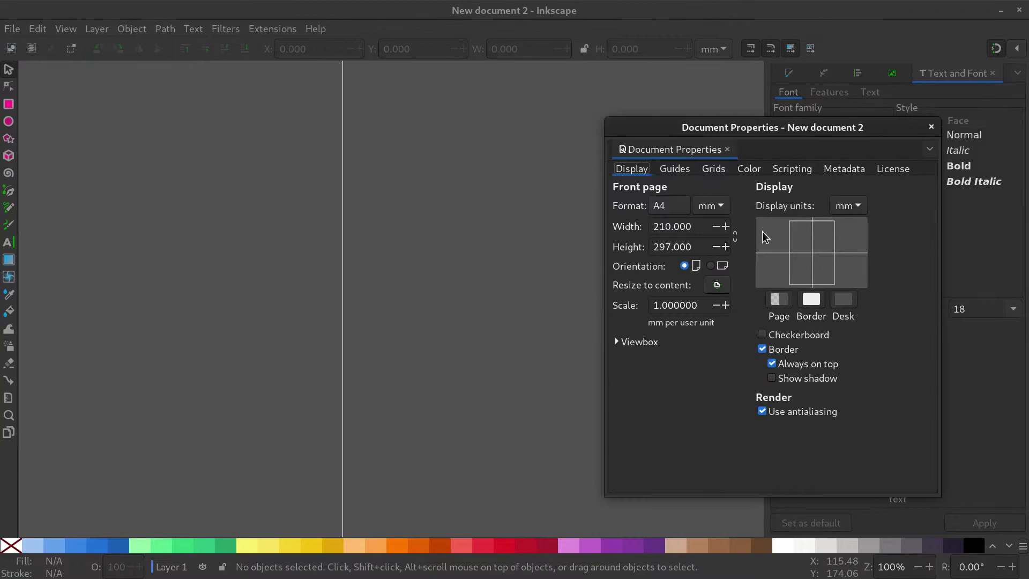
left_click(763, 349)
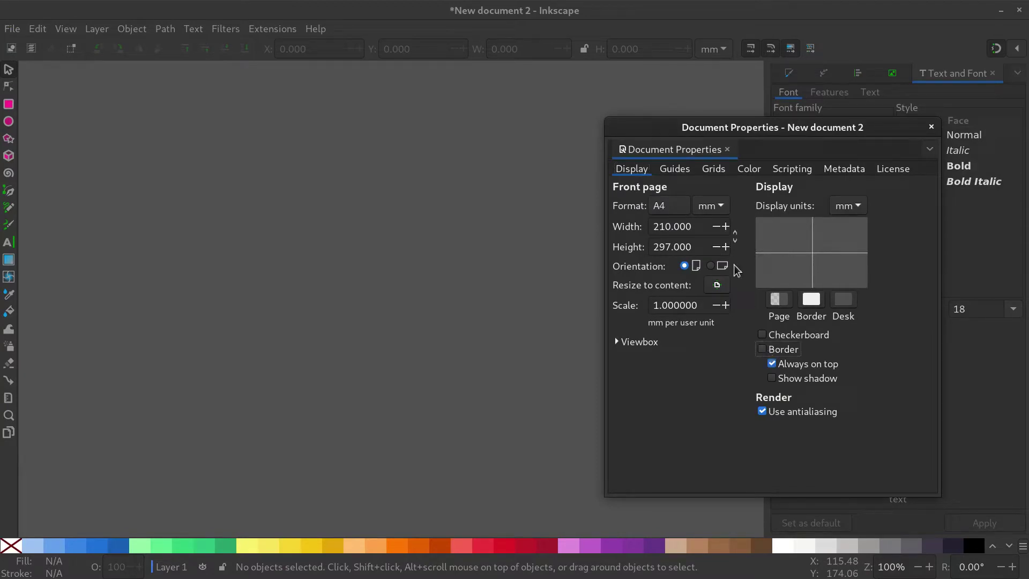
left_click(859, 206)
left_click(839, 226)
left_click_drag(744, 124, 517, 118)
left_click(704, 120)
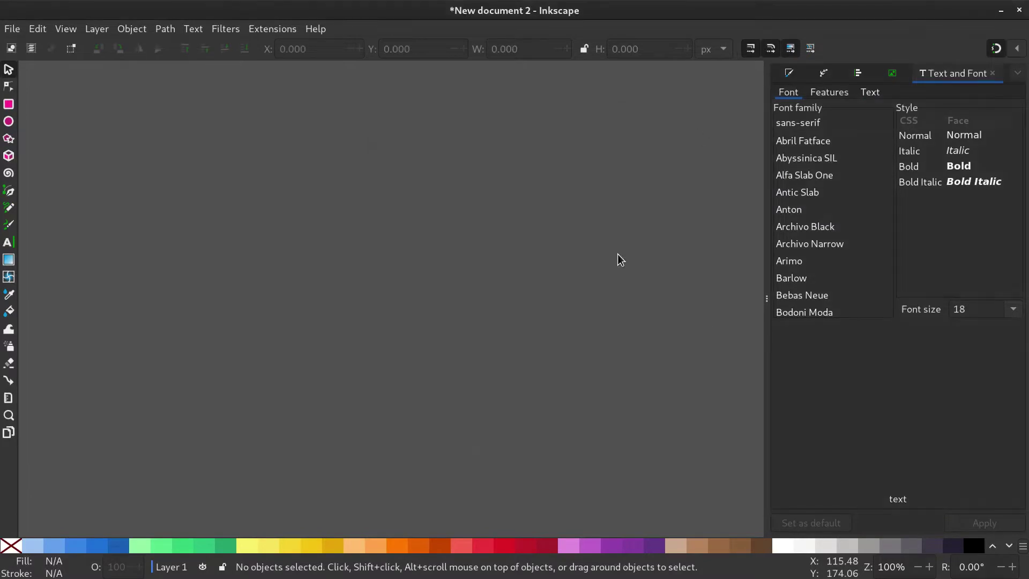
Add a text object reading "Aa" on the empty canvas.
left_click(765, 305)
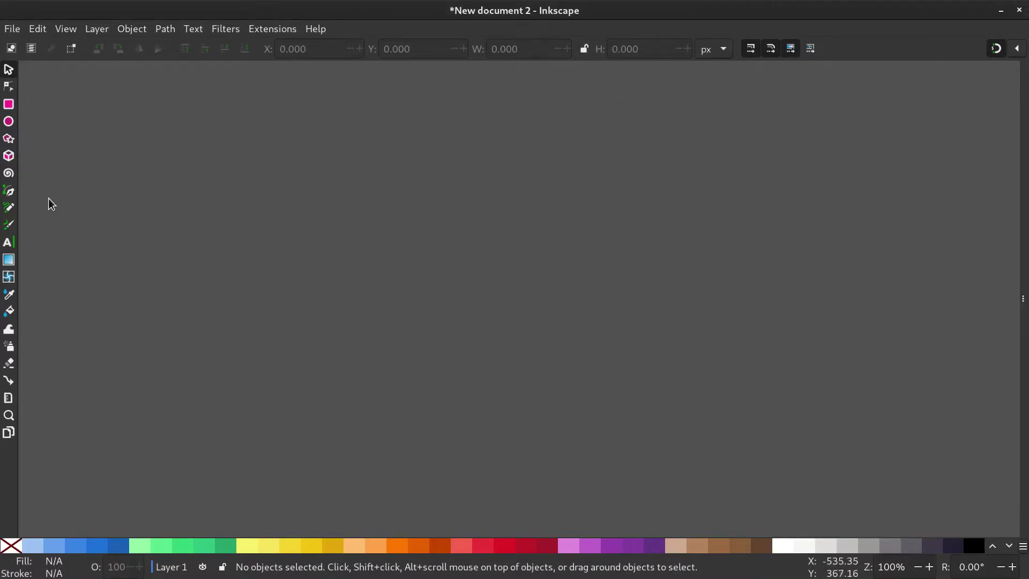
left_click(6, 243)
left_click(342, 292)
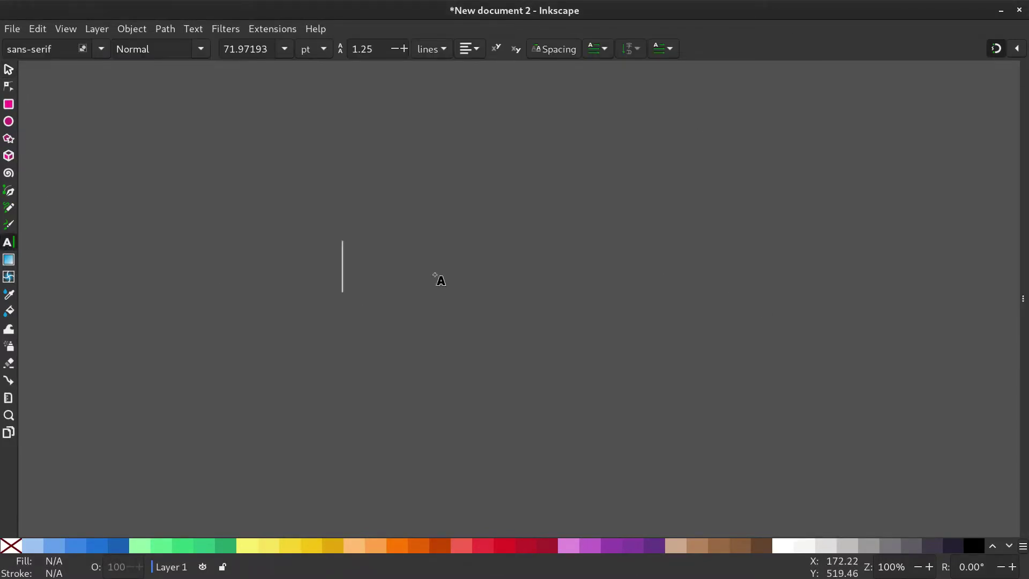
type("Aa")
left_click(9, 69)
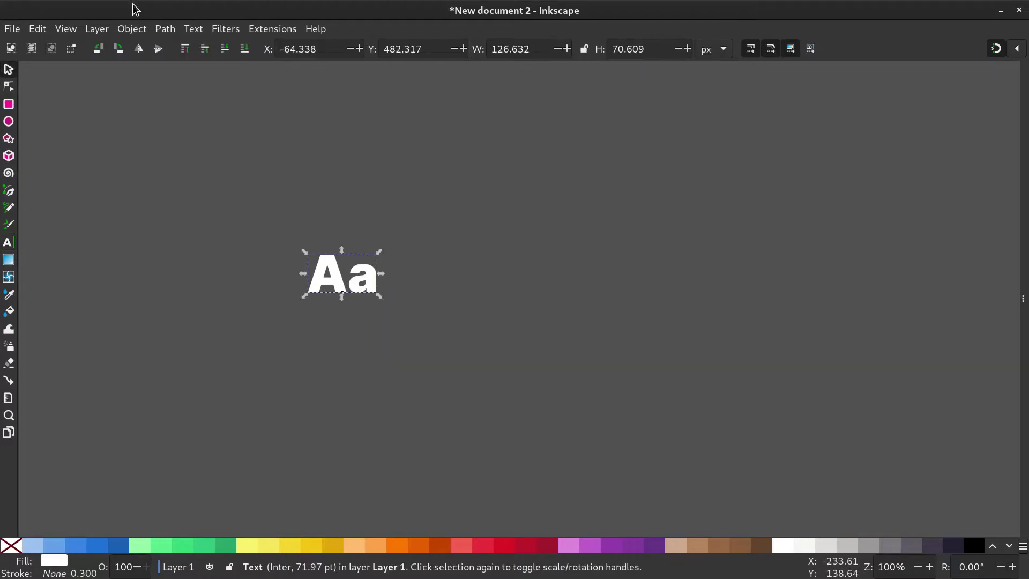
Apply the JetBrains Mono font in the Ultra-Bold style to the "Aa" text.
left_click(193, 28)
left_click(207, 44)
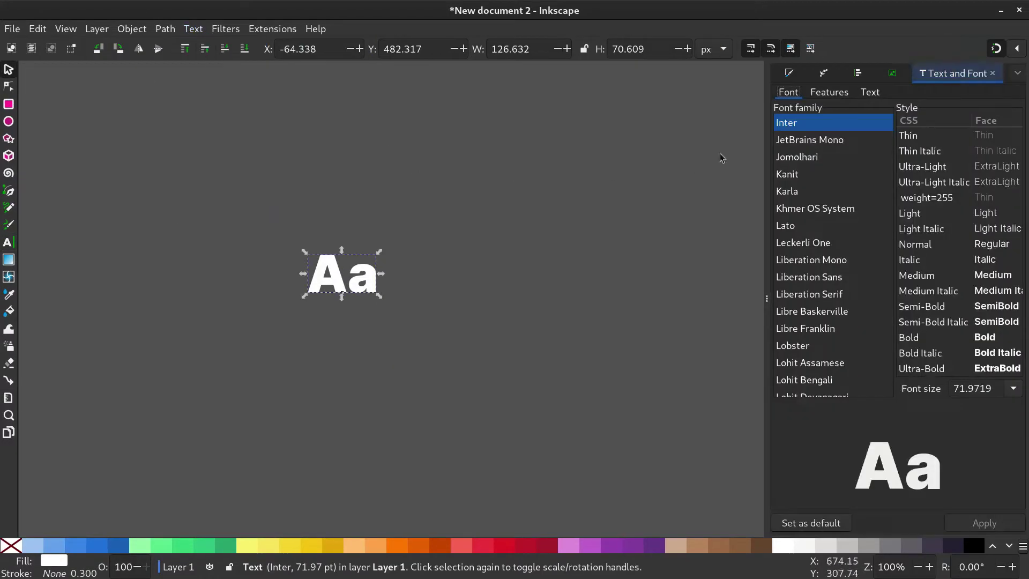
left_click(818, 141)
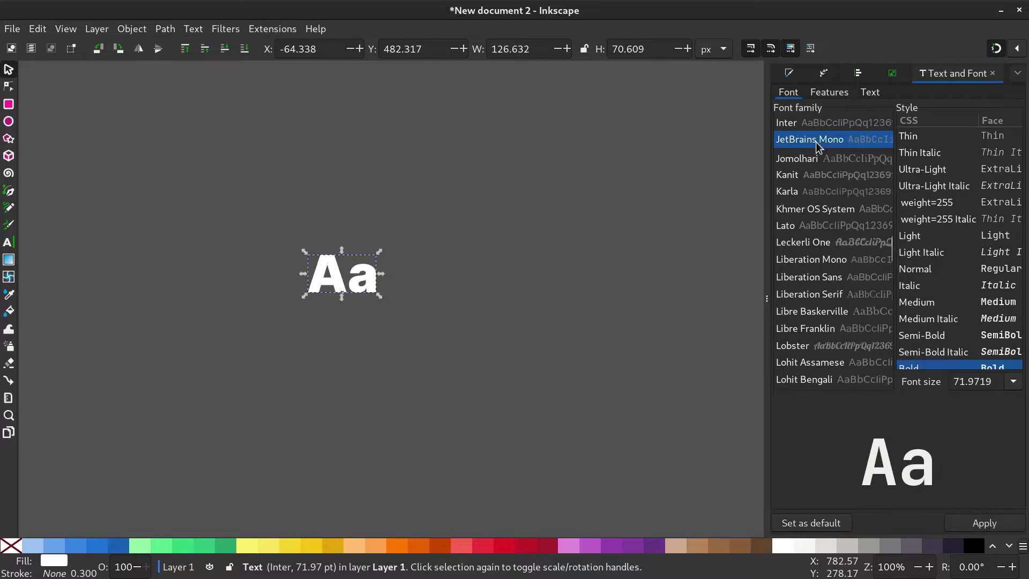
scroll(932, 332, "down", 2)
left_click(932, 347)
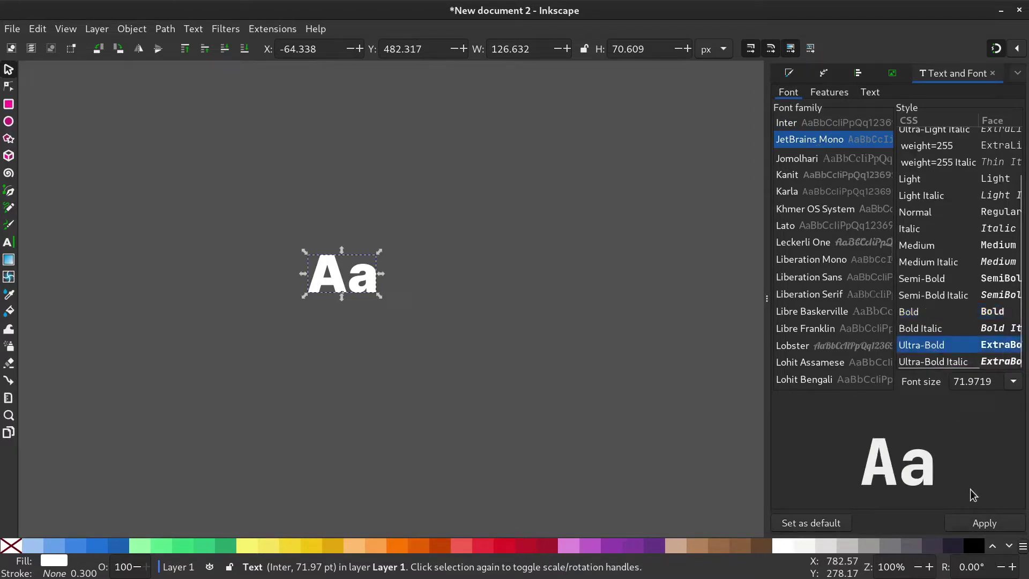
left_click(984, 522)
Enlarge the "Aa" text to about 327 by 218 px and place it in the left half of the canvas.
left_click(423, 320)
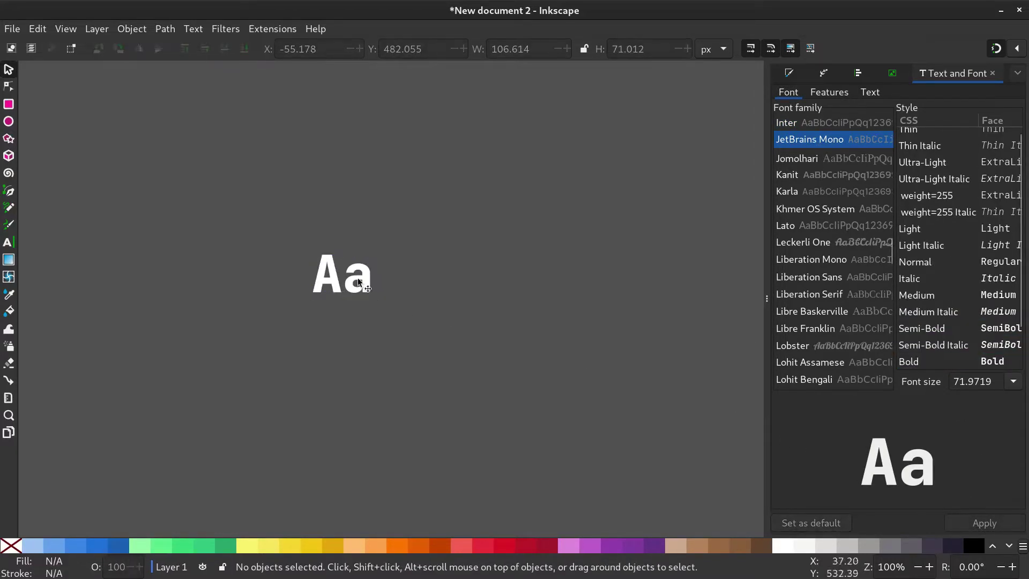
left_click_drag(358, 282, 449, 361)
left_click_drag(382, 341, 293, 335)
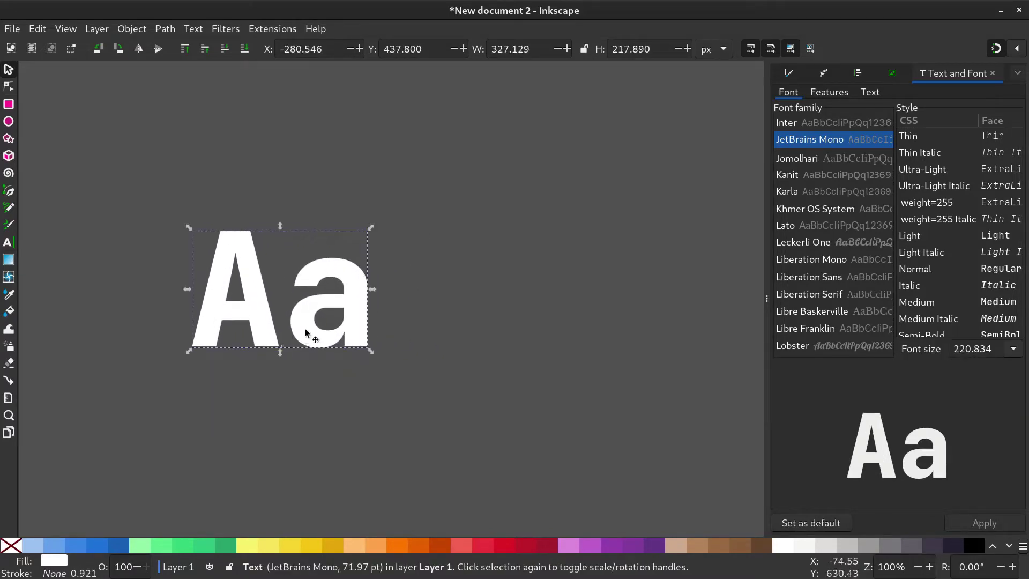
Convert the "Aa" text to paths and unite the ungrouped letters into a single path with Union.
left_click(165, 29)
left_click(171, 45)
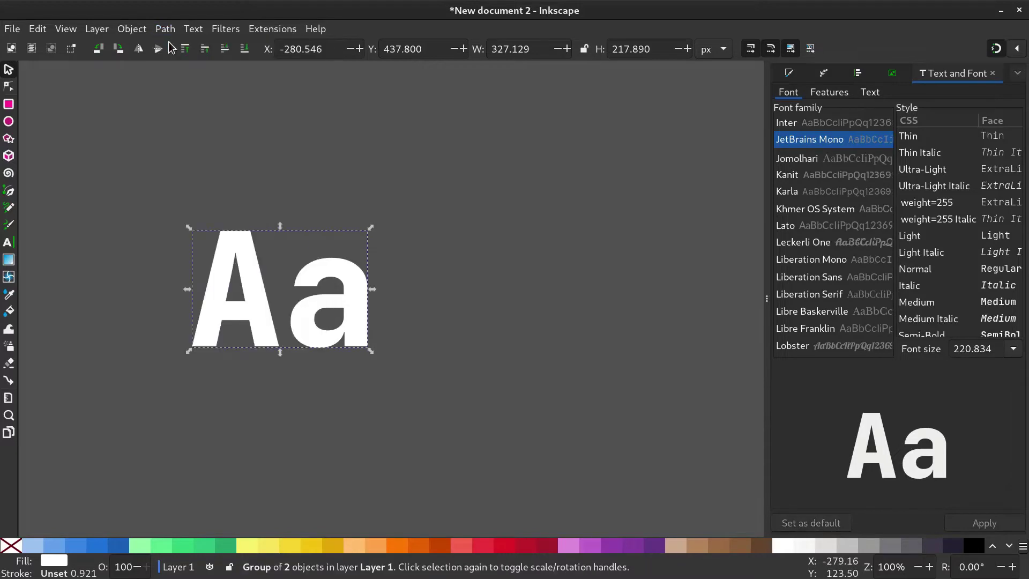
right_click(253, 282)
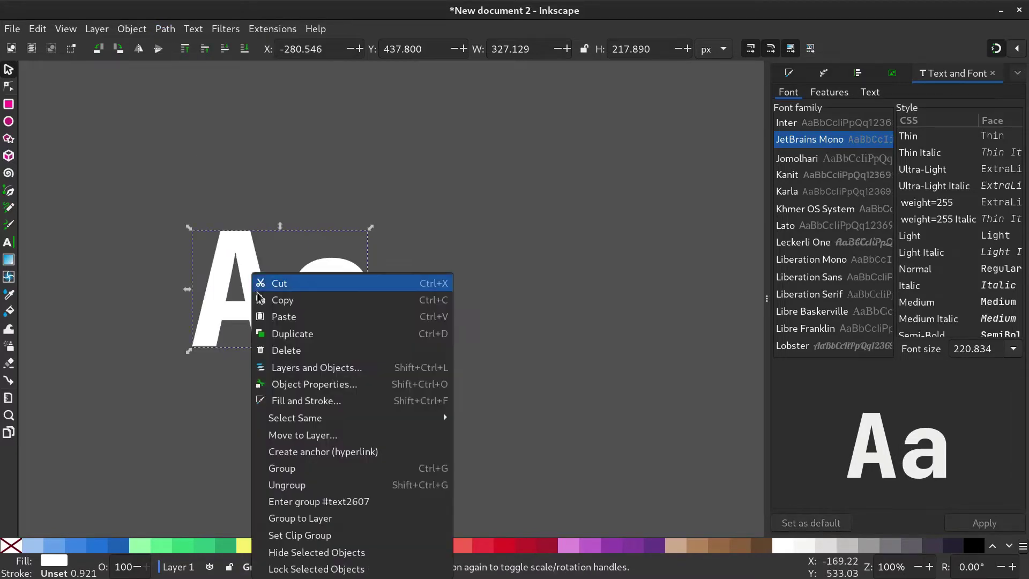
left_click(282, 484)
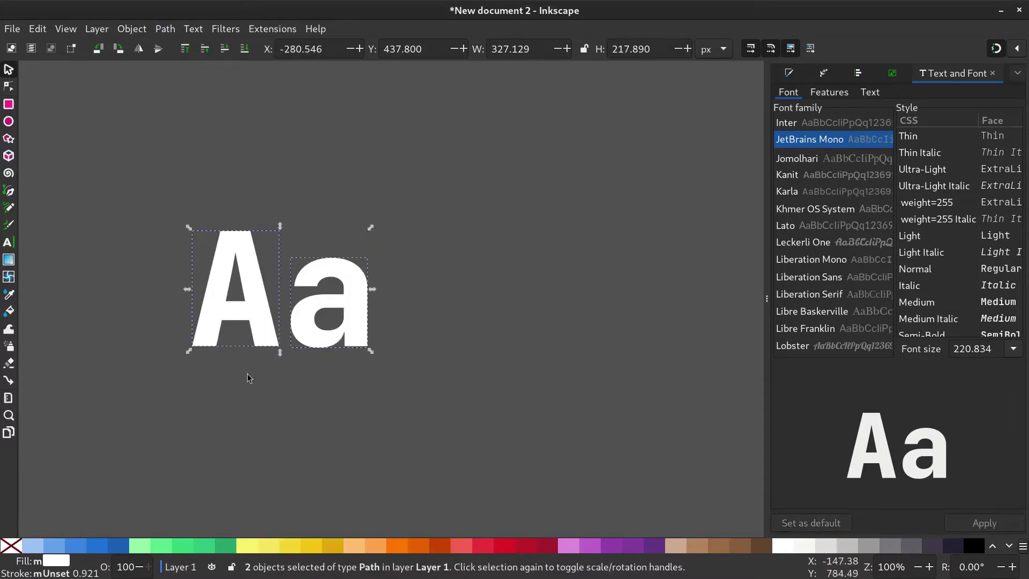
left_click(166, 29)
left_click(179, 91)
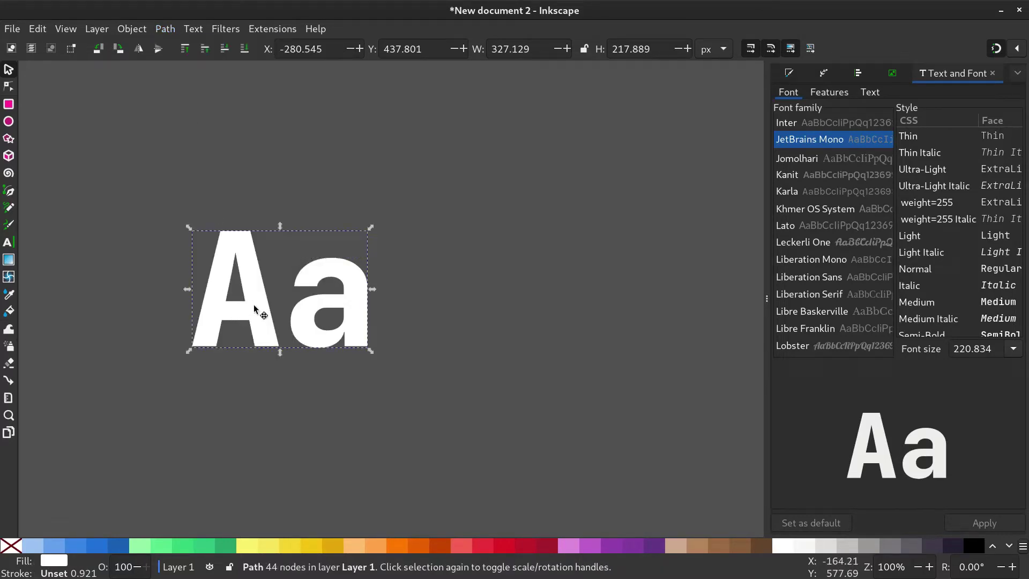
Add a Perspective/Envelope path effect to the united "Aa" lettering.
left_click(165, 29)
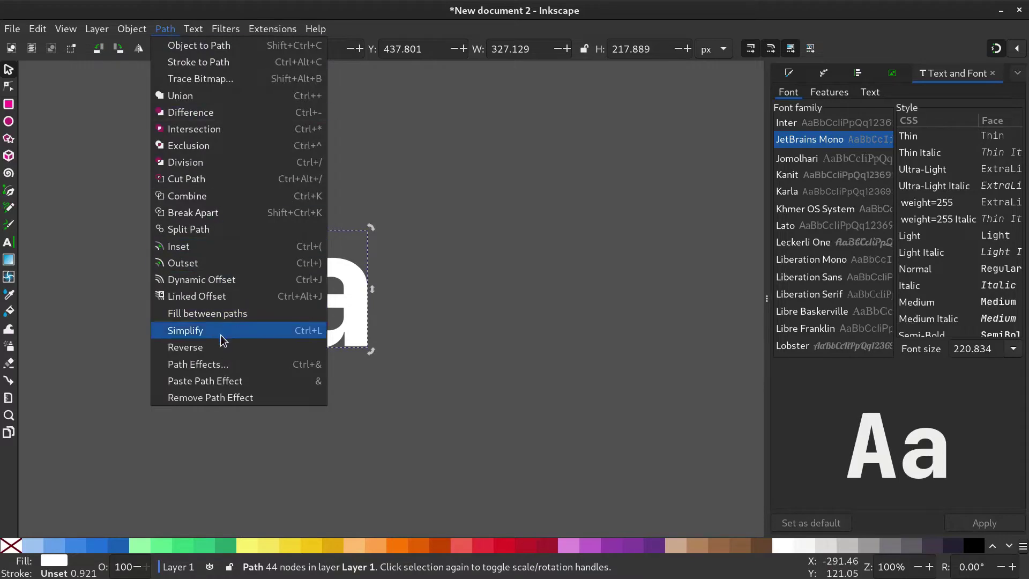
left_click(215, 364)
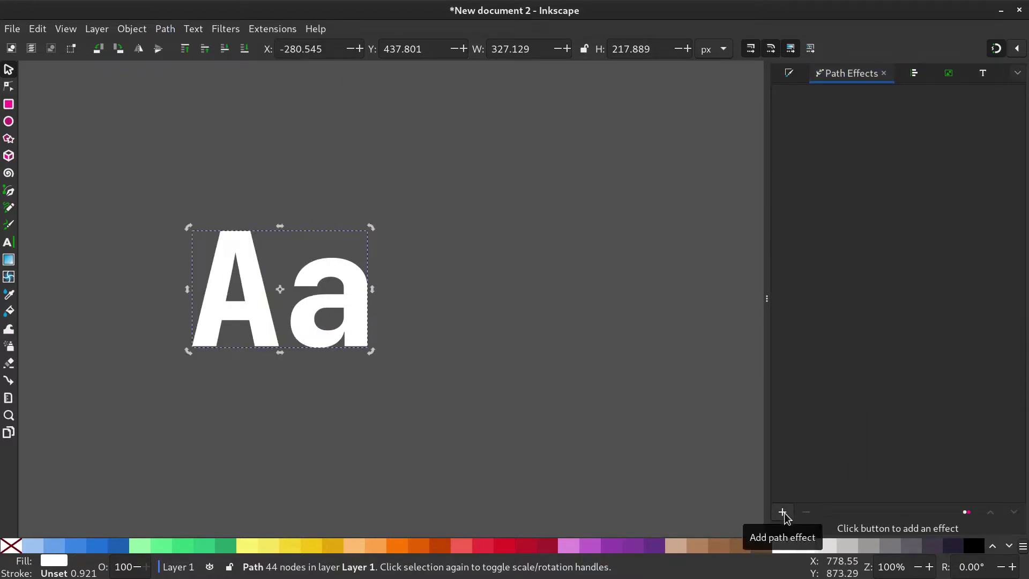
left_click(782, 512)
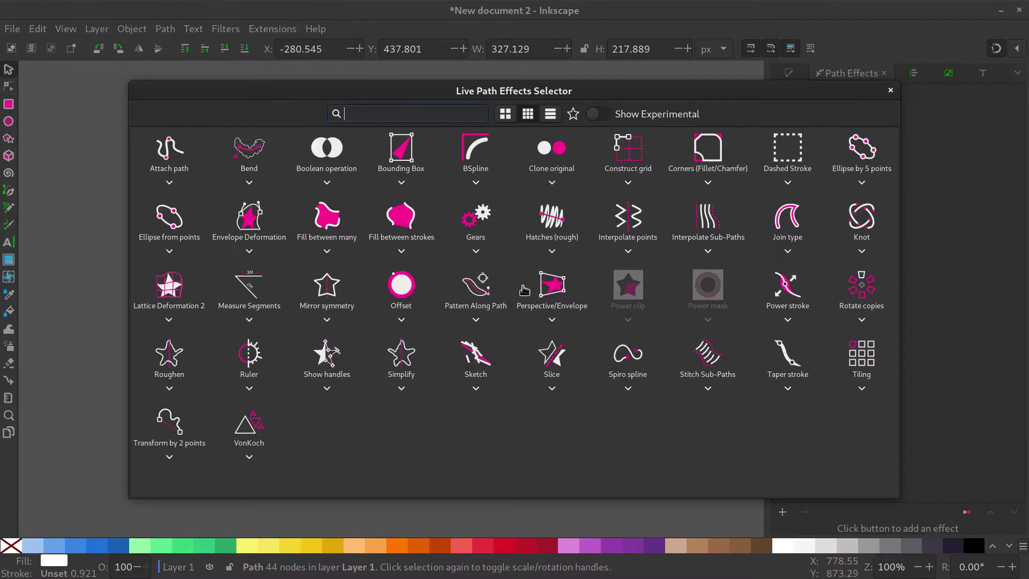
left_click(552, 290)
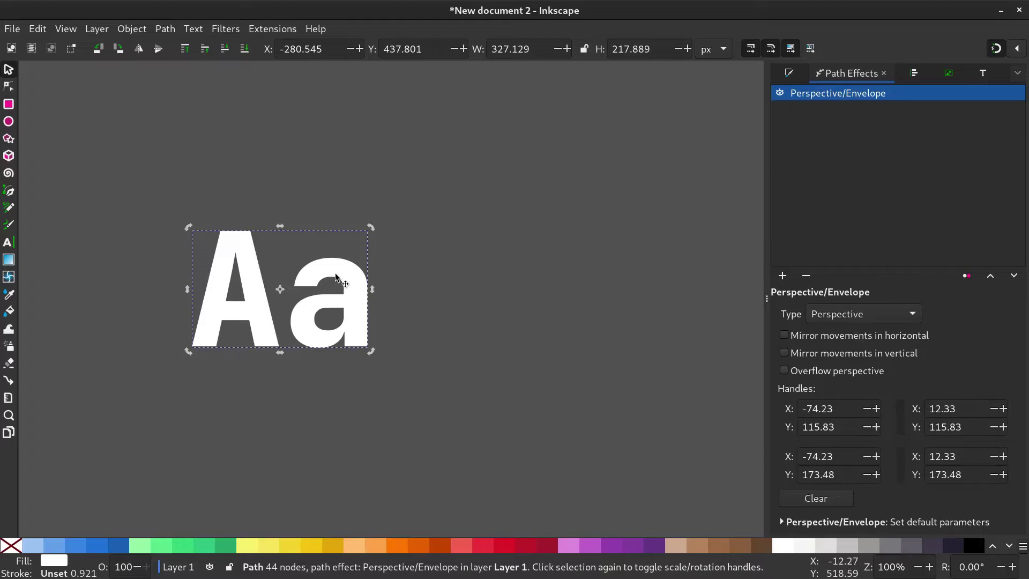
Raise the effect's upper-left corner handle to about Y 87 and lower its lower-right handle to about Y 212.
left_click(7, 86)
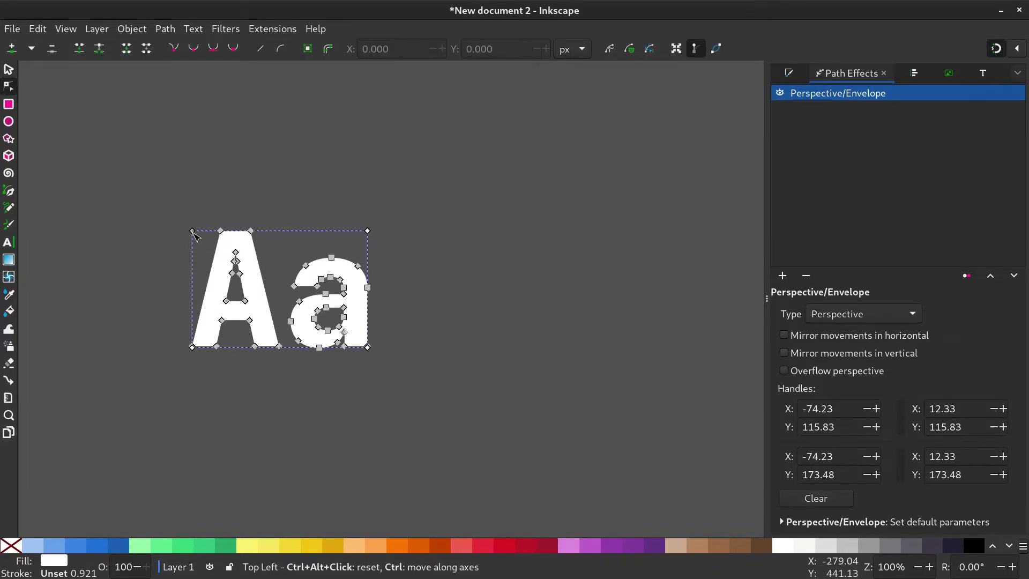
left_click_drag(194, 232, 193, 191)
left_click_drag(369, 348, 368, 395)
left_click_drag(192, 190, 193, 173)
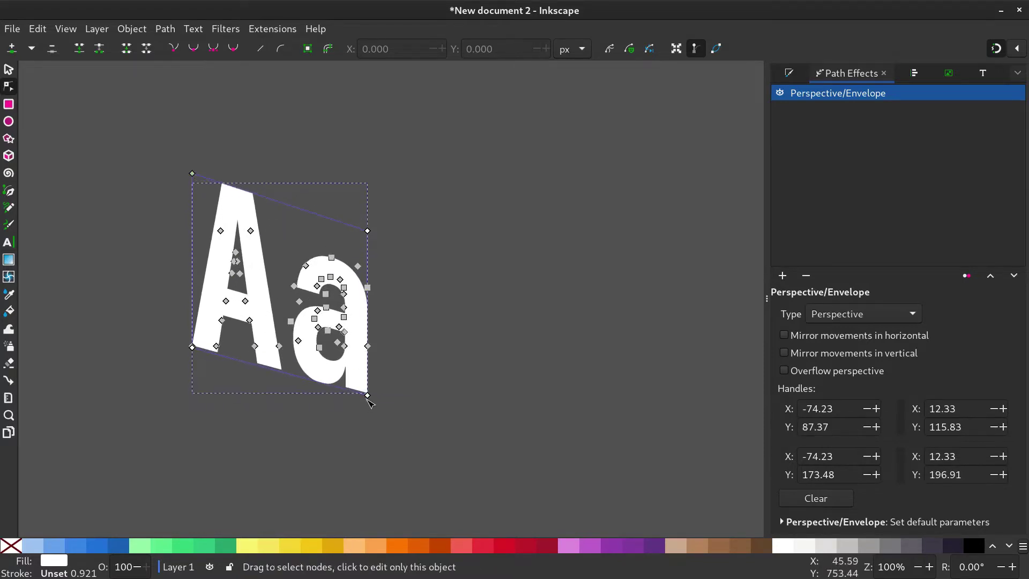
left_click_drag(370, 403, 360, 430)
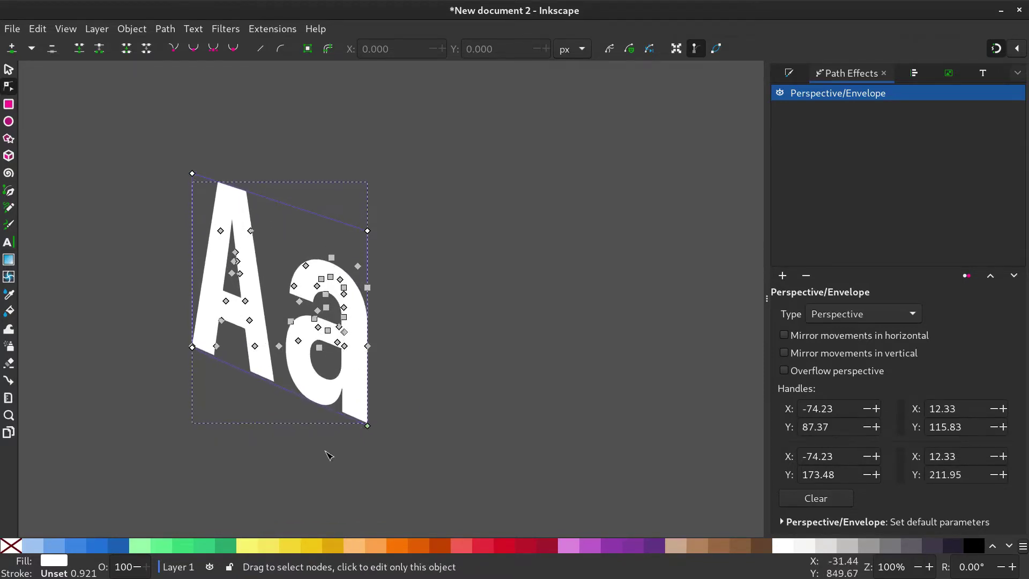
Turn the perspective-distorted lettering into a plain path with Object to Path.
left_click(165, 30)
left_click(173, 43)
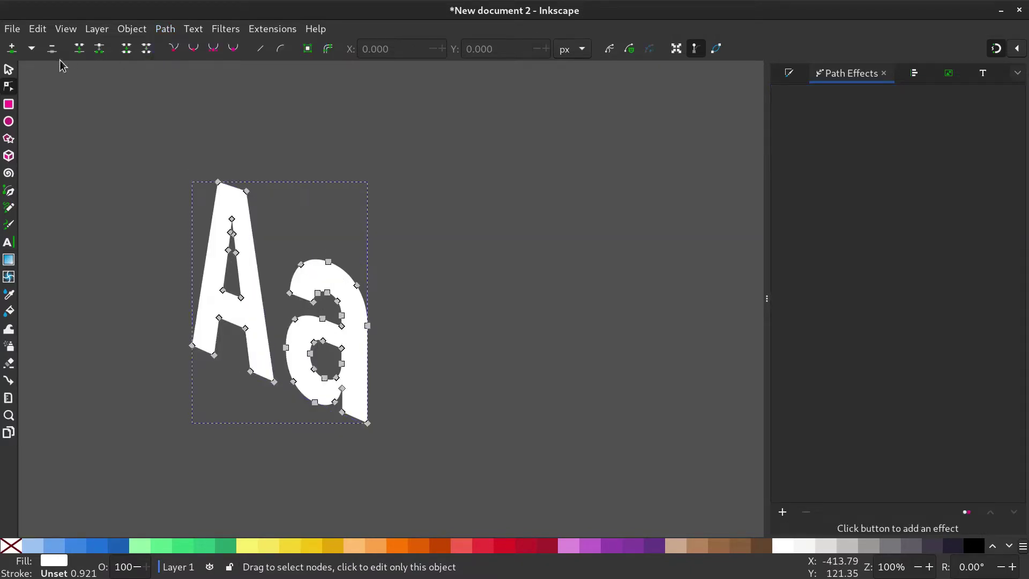
left_click(8, 69)
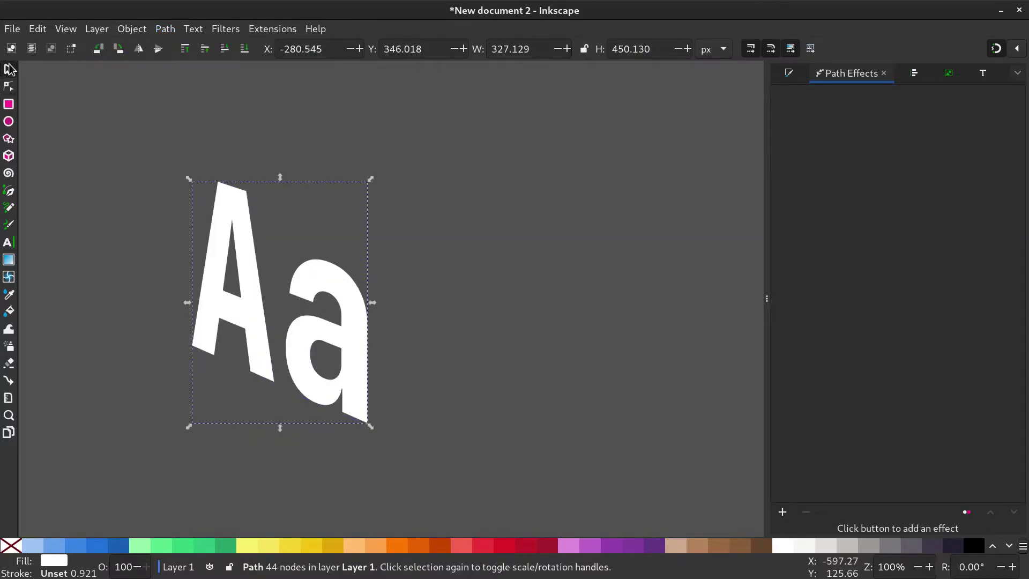
Place a dark-orange duplicate of the lettering about 368 px to the right of and 169 px above the white original.
right_click(296, 348)
left_click(329, 149)
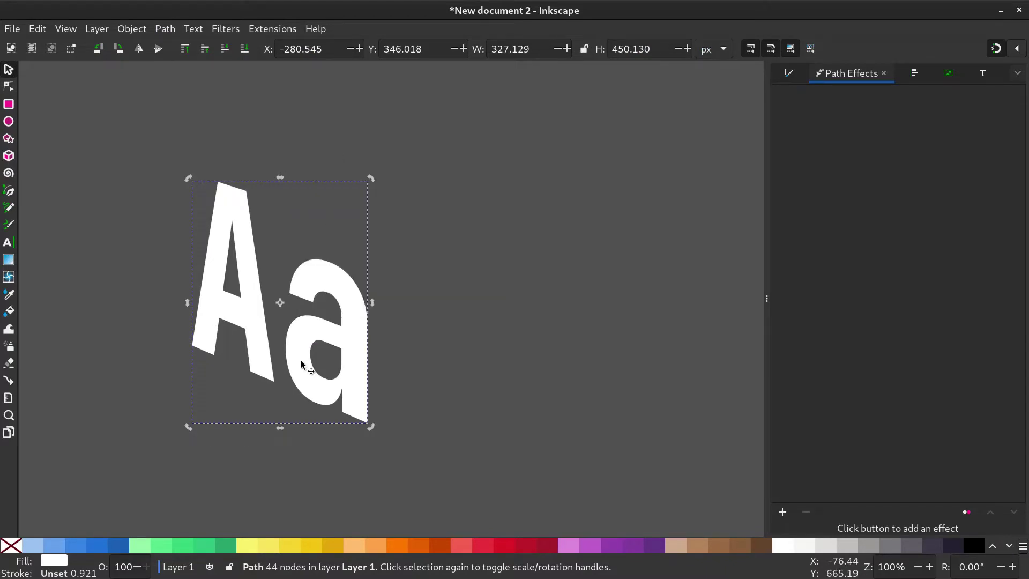
left_click(439, 545)
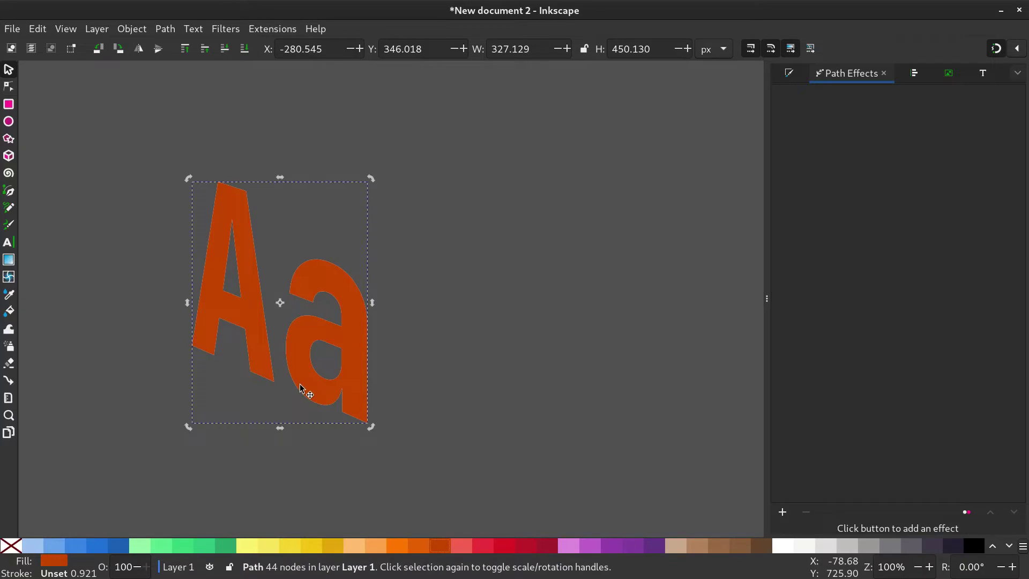
left_click_drag(300, 387, 512, 294)
left_click(320, 207)
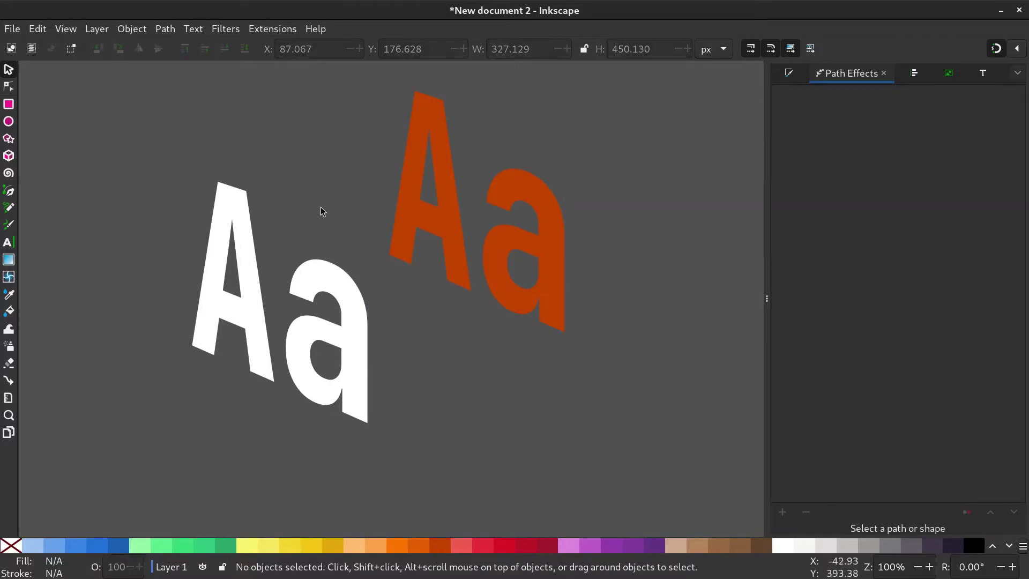
Interpolate between the white and orange lettering with exponent 1.0 and 34 steps, splitting paths into segments of equal lengths.
left_click(342, 303)
left_click(452, 226, "shift")
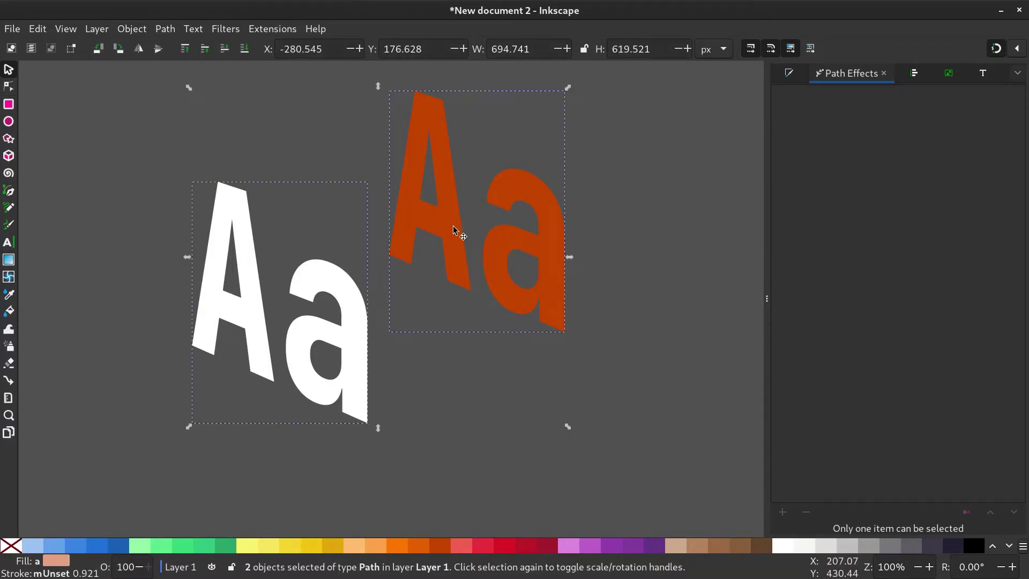
left_click(272, 28)
mouse_move(375, 162)
left_click(507, 195)
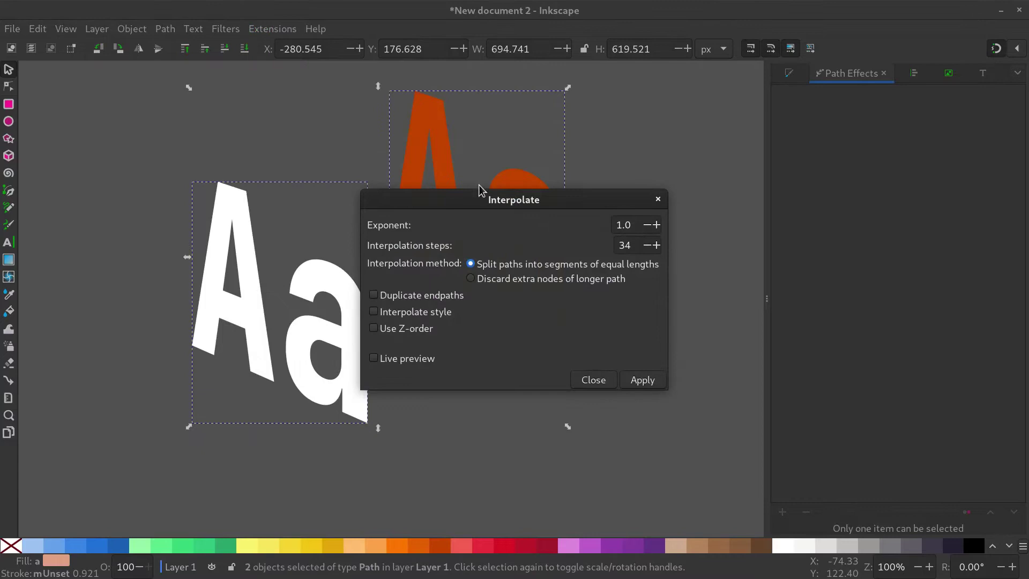
left_click_drag(602, 215, 743, 234)
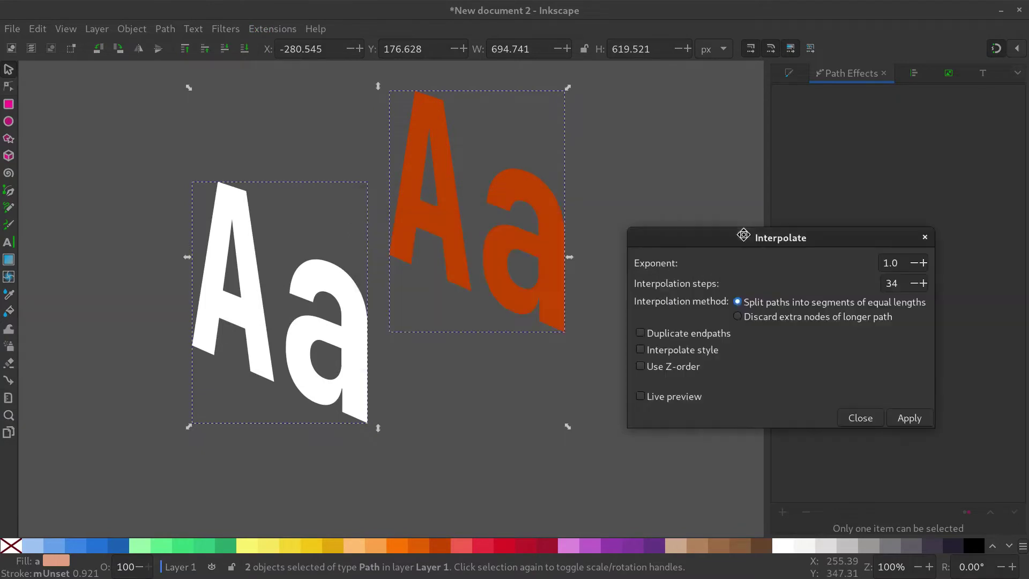
left_click(642, 397)
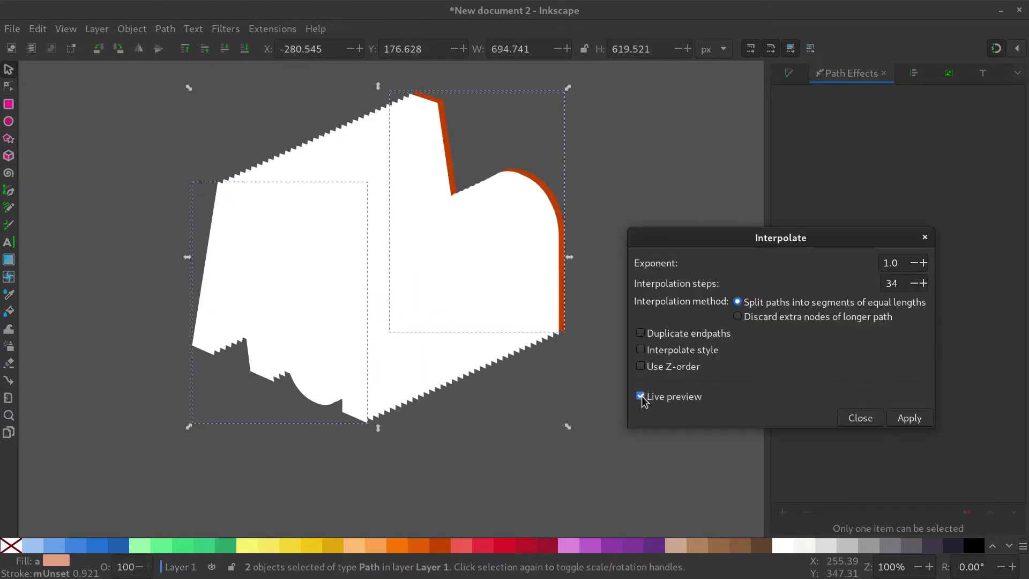
left_click(641, 396)
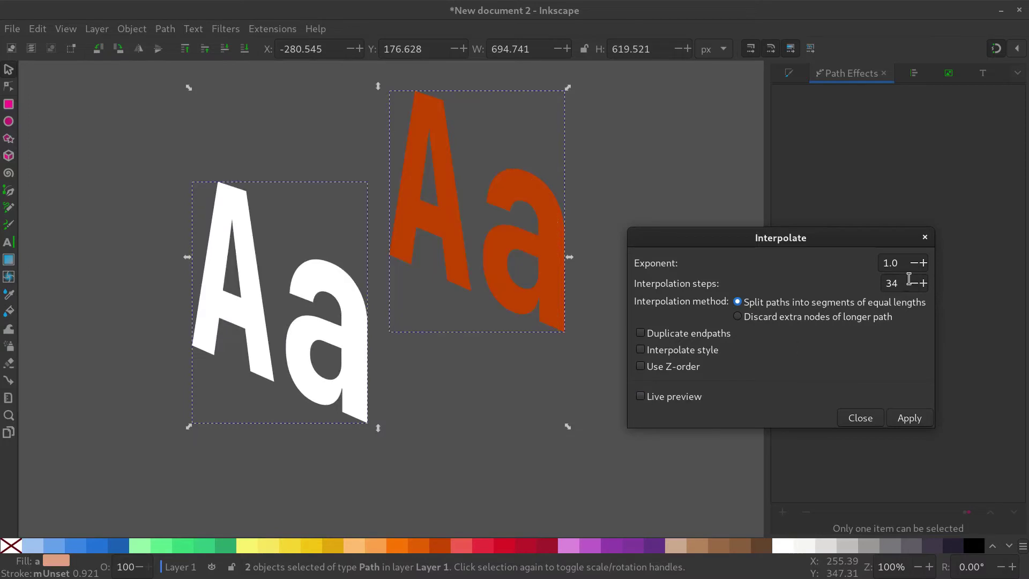
left_click(910, 418)
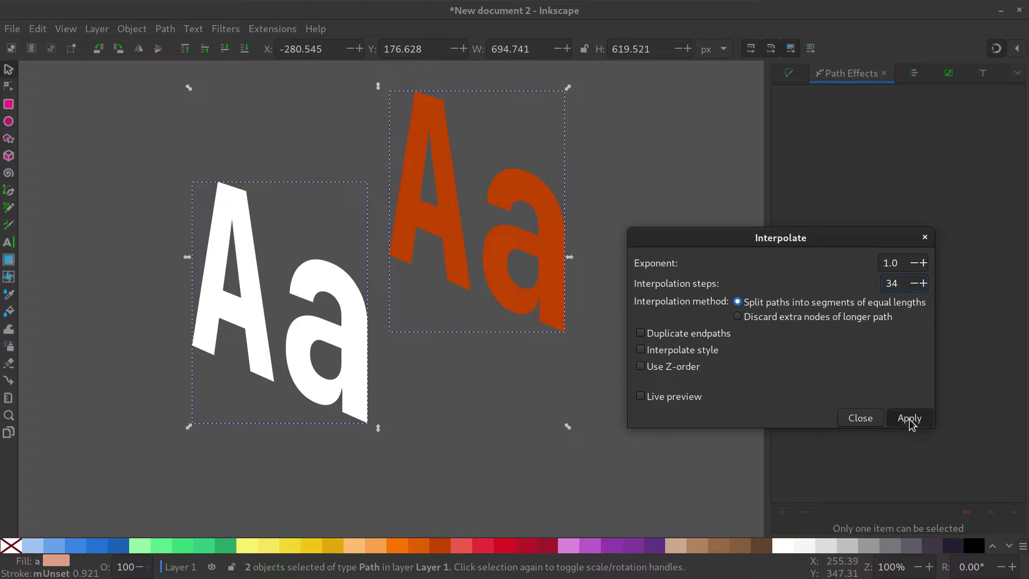
Give the interpolated group of letter shapes a flat dark-grey stroke, RGBA 292929ff.
left_click(861, 418)
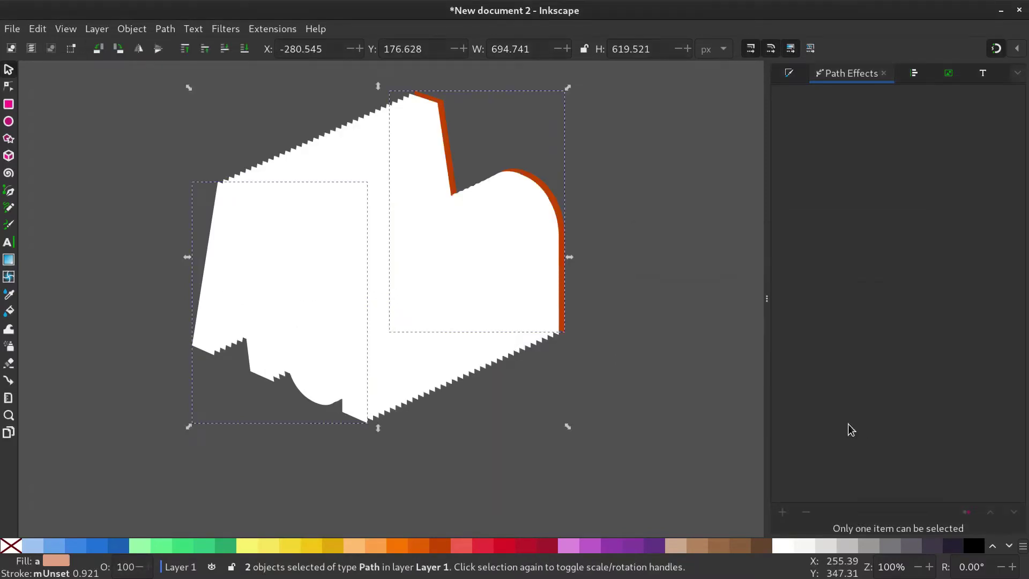
left_click(698, 448)
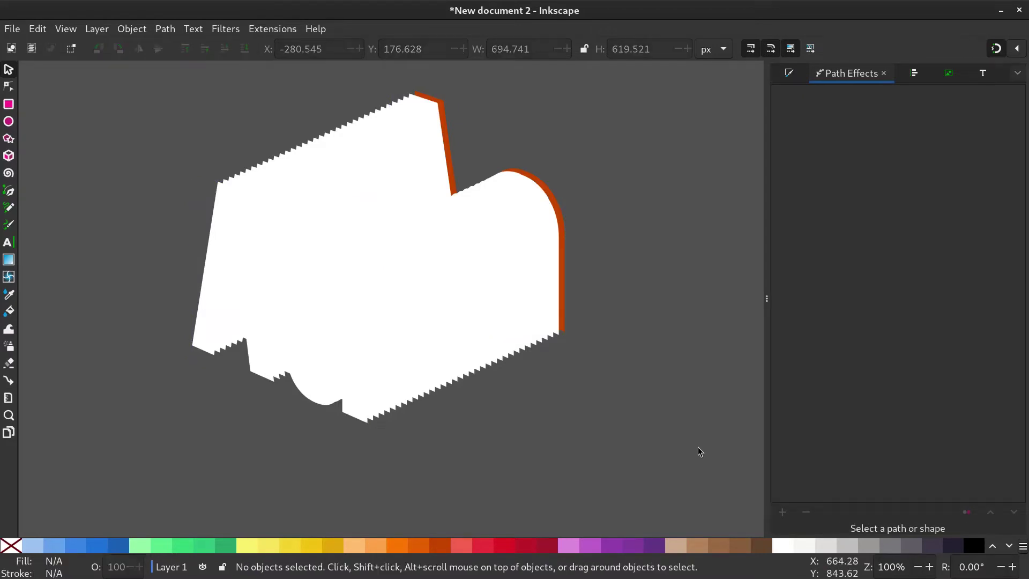
left_click(470, 355)
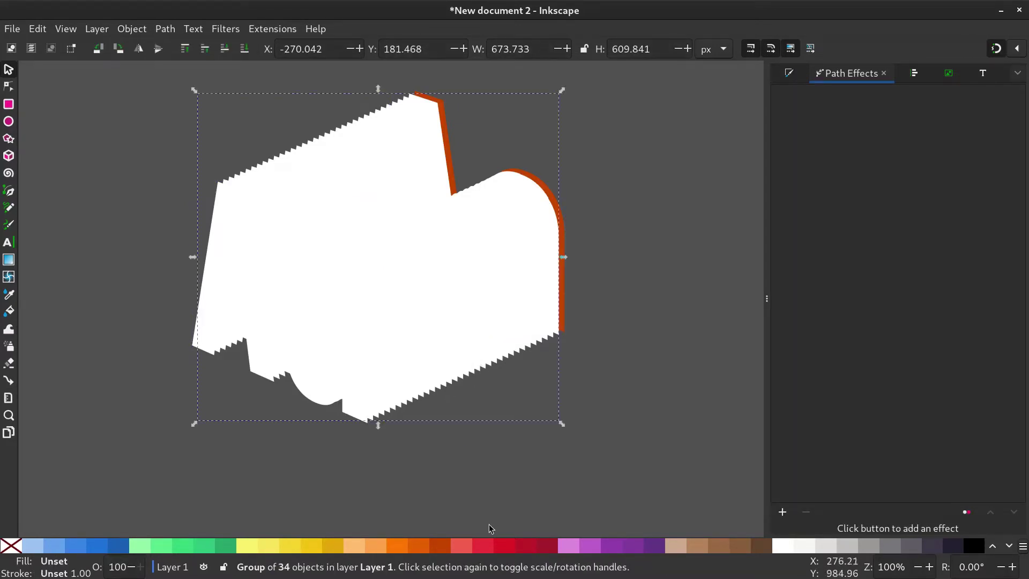
left_click(797, 73)
left_click(831, 94)
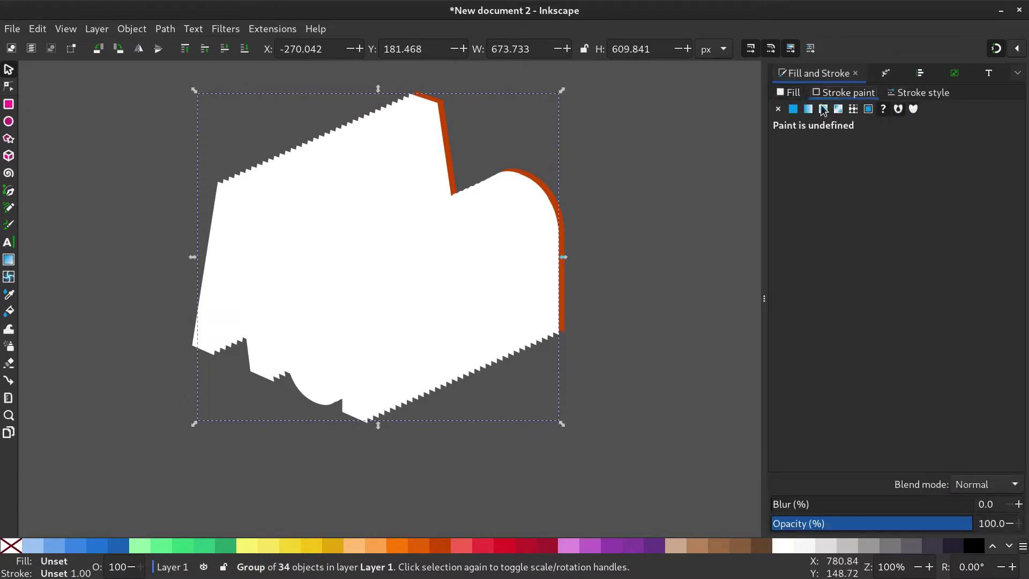
left_click(792, 109)
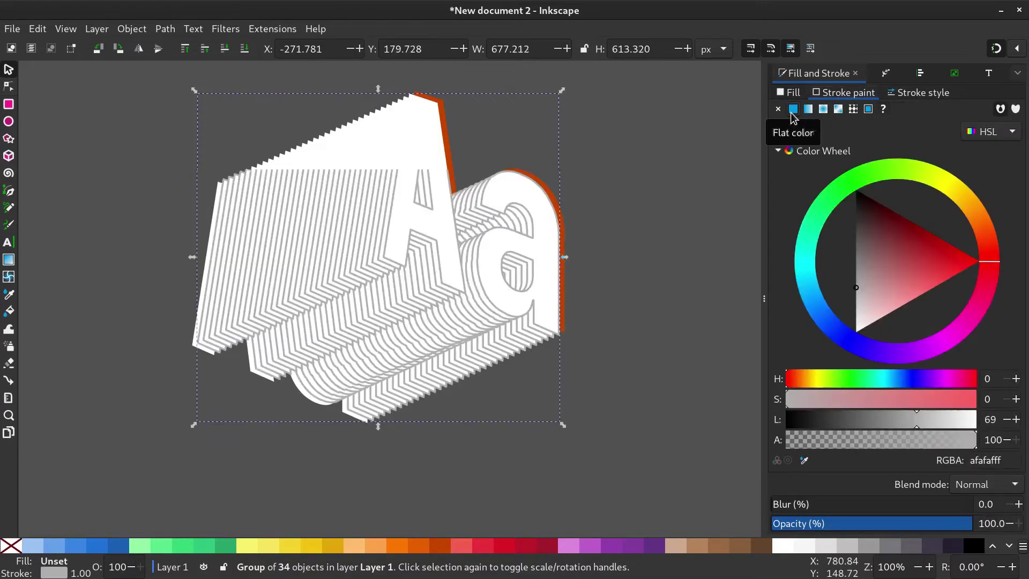
left_click(695, 251)
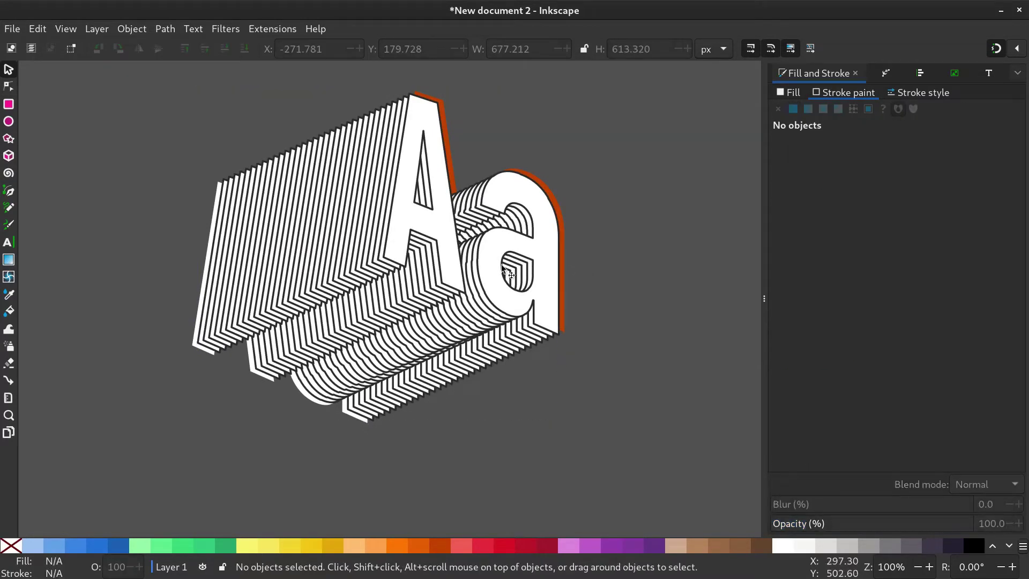
Raise the orange lettering to the top of the stack and fill it with black, RGBA 000000ff.
left_click(565, 236)
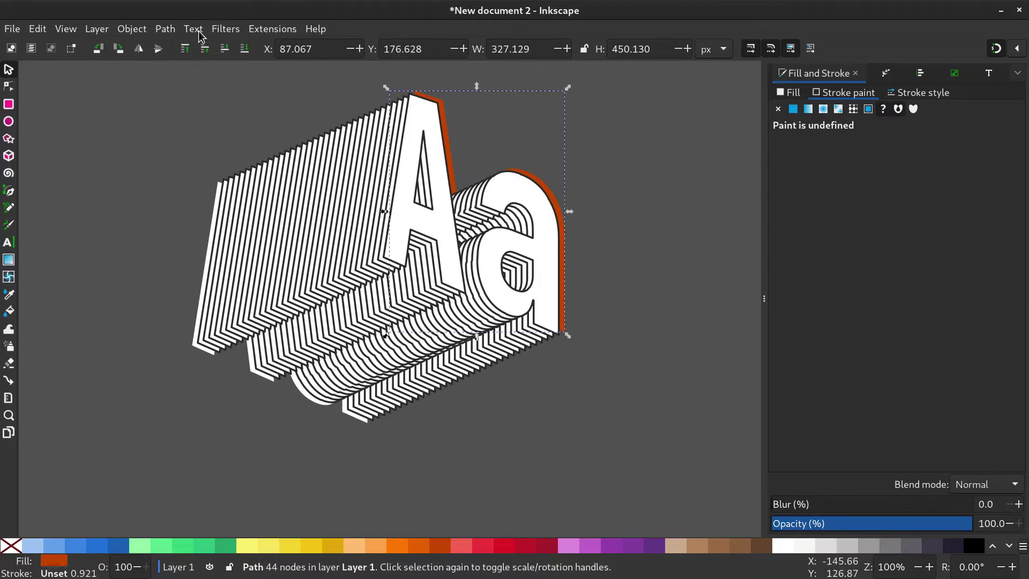
left_click(183, 48)
left_click(663, 346)
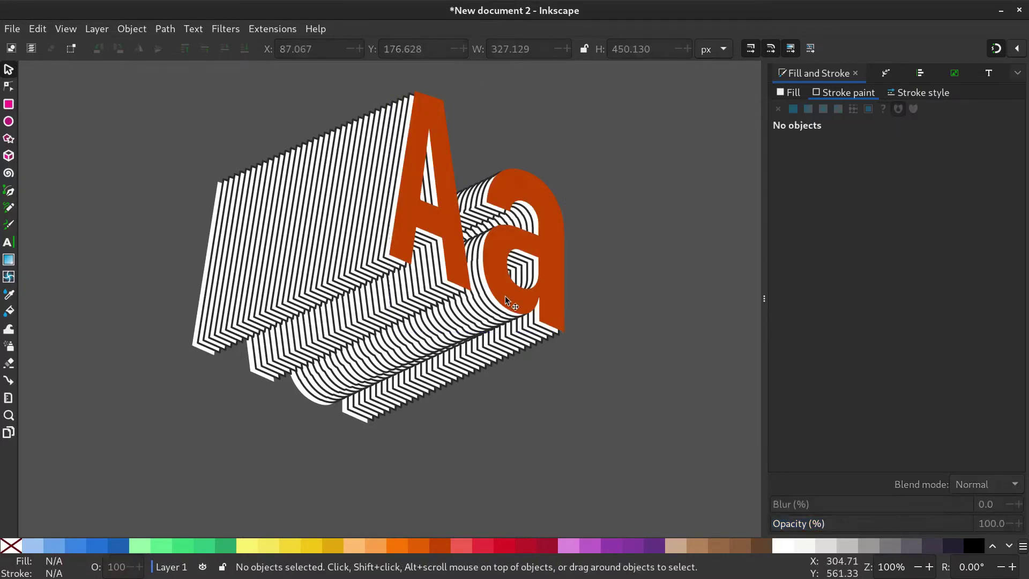
left_click(505, 295)
left_click(788, 94)
left_click_drag(857, 258, 758, 198)
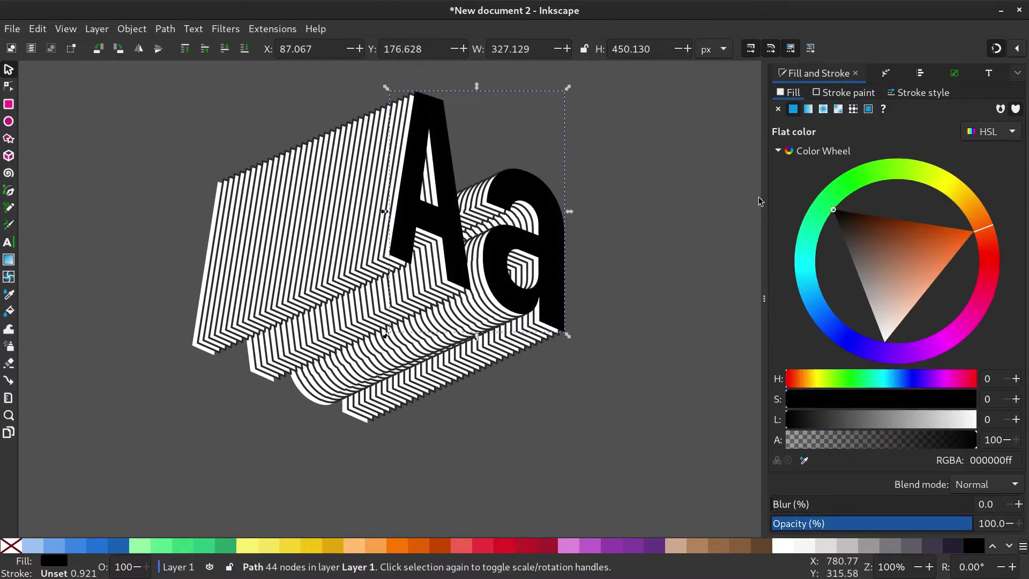
left_click(758, 197)
Move the black lettering together with the interpolated group about 112 px to the right and 57 px down.
left_click(489, 310)
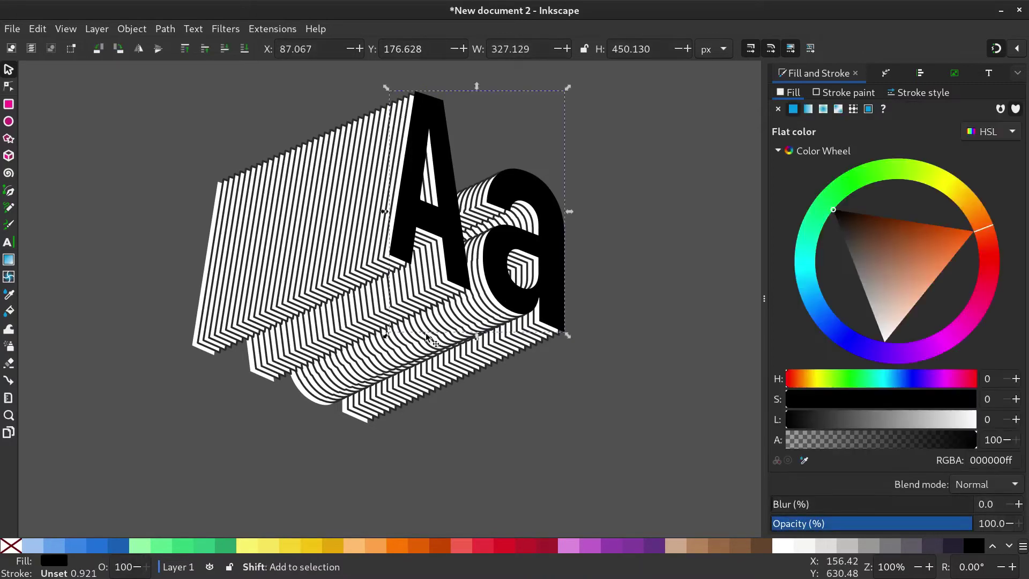
left_click(414, 341, "shift")
left_click_drag(414, 341, 474, 372)
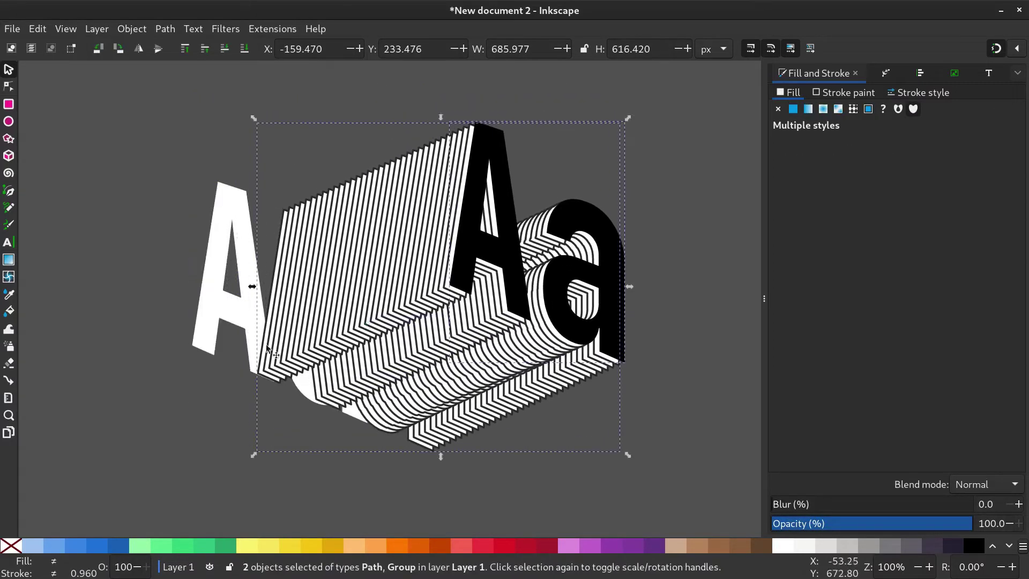
Delete the white original lettering and reposition the extruded lettering at about X 108, Y 265 px.
left_click(229, 313)
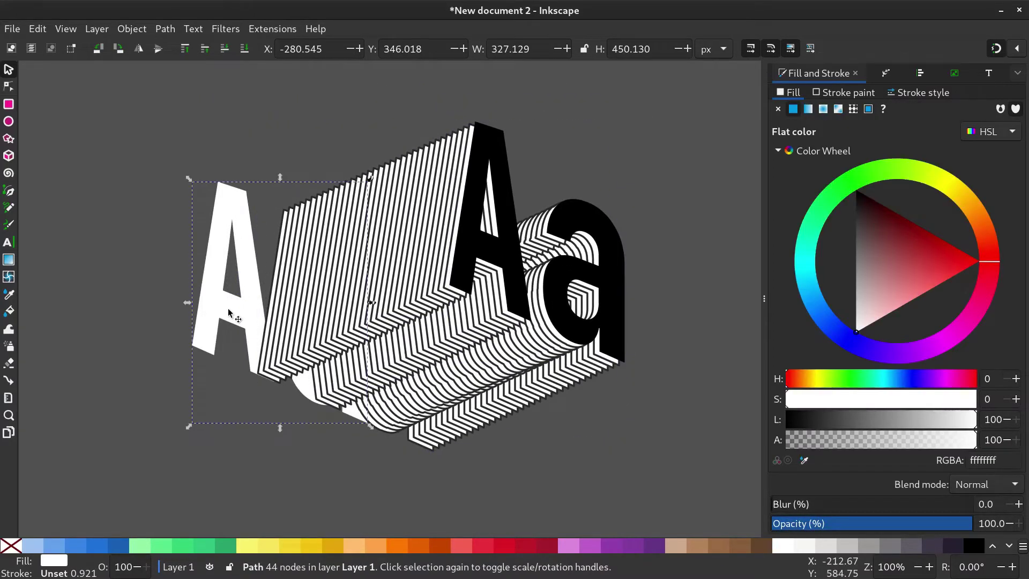
key("Delete")
scroll(585, 293, "down", 1)
left_click_drag(563, 325, 449, 348)
left_click(317, 381)
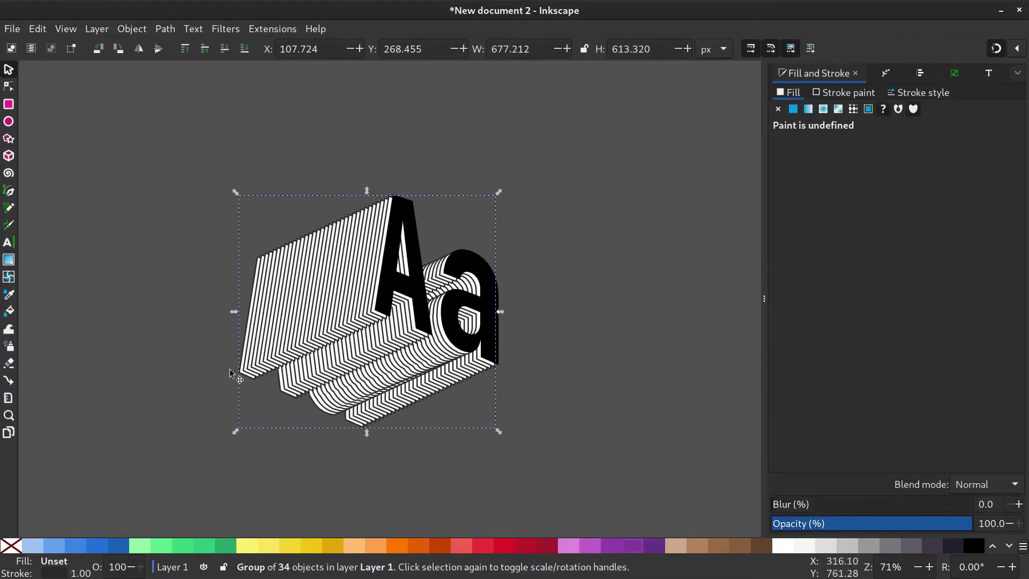
Draw a background rectangle about 1573 by 1104 px around the lettering and lower it to the bottom.
left_click(9, 106)
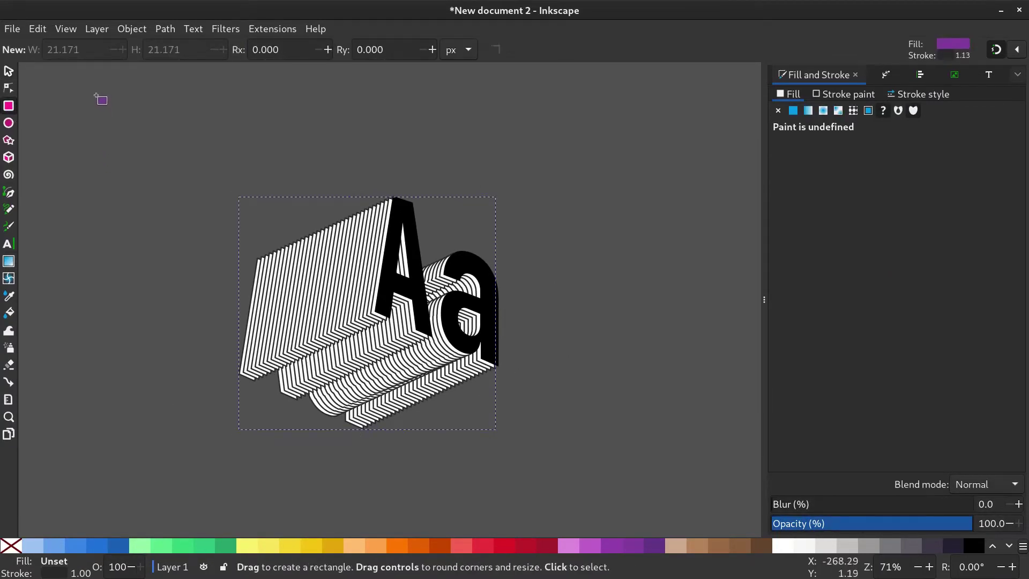
left_click_drag(96, 97, 691, 513)
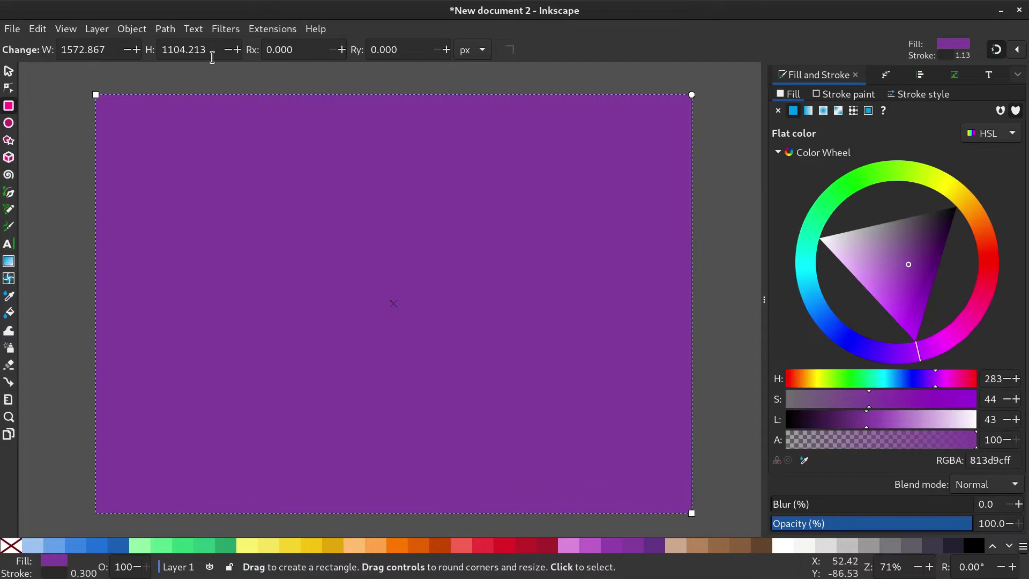
left_click(8, 72)
left_click(244, 50)
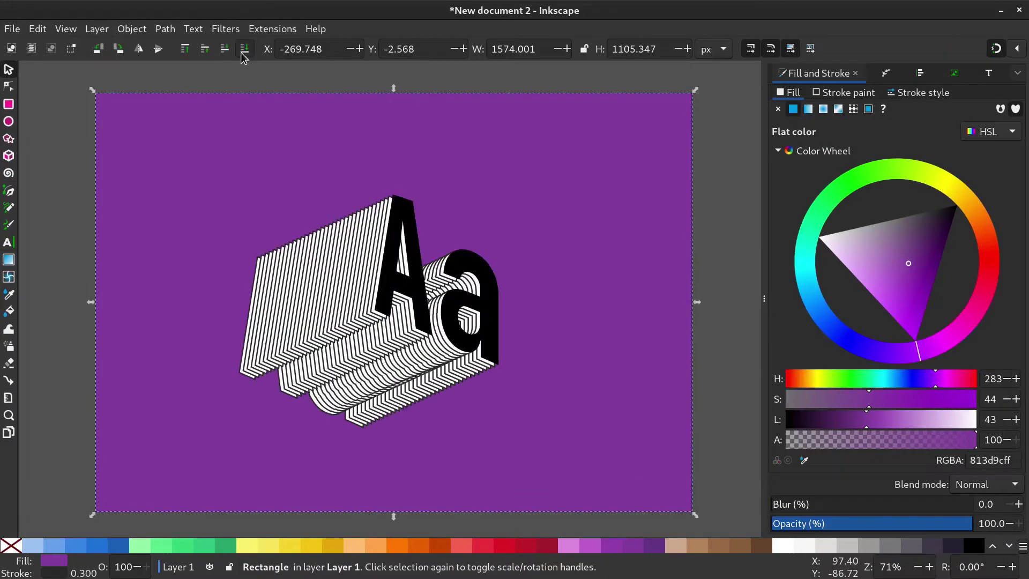
Shift the background rectangle slightly left and down, and recolour its fill bright turquoise.
left_click_drag(257, 405, 248, 413)
left_click_drag(808, 237, 809, 249)
mouse_move(897, 268)
left_mouse_down()
mouse_move(820, 255)
mouse_move(775, 268)
mouse_move(876, 192)
mouse_move(872, 262)
mouse_move(868, 211)
left_mouse_up()
Give the interpolated group a light-turquoise fill, RGBA 64ffebff, based on the sampled background colour, and move the background to about X -311 px.
left_click(461, 338)
left_click(408, 363)
key("d")
left_click(541, 365)
key("s")
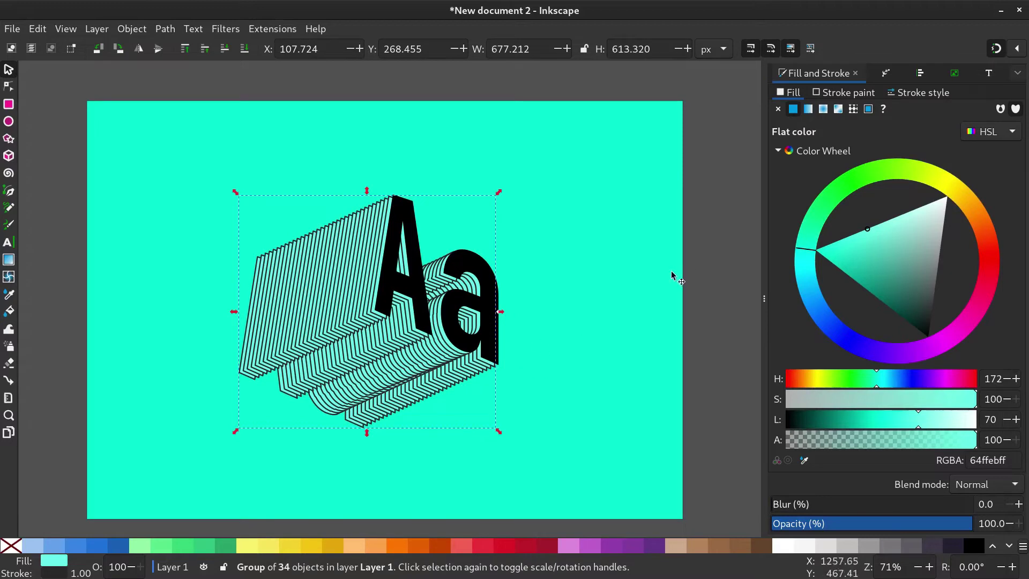
left_click_drag(672, 275, 661, 269)
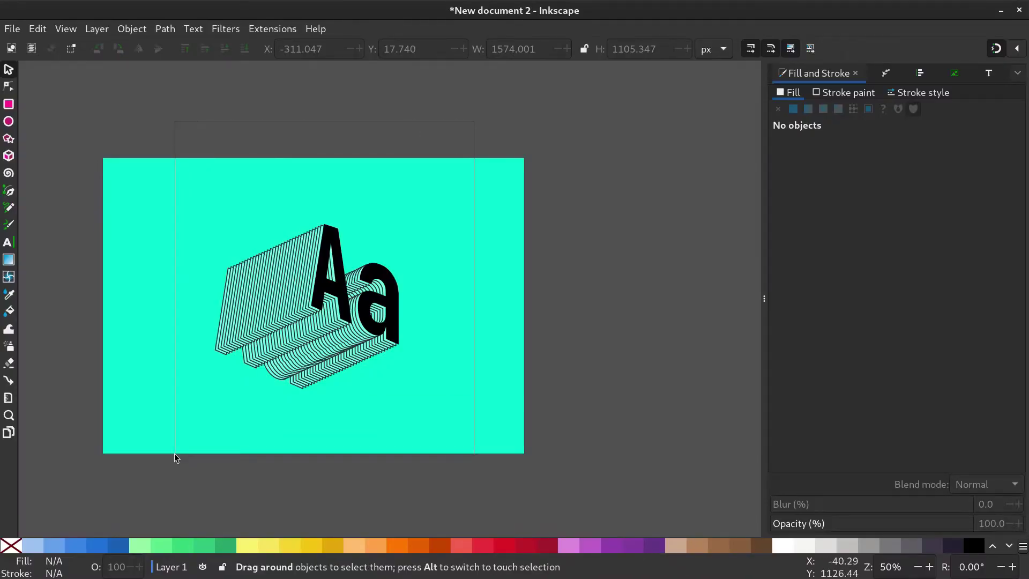
Duplicate the black lettering with its extrusion and place the copy level with the original, about 1358 px to its right.
right_click(334, 338)
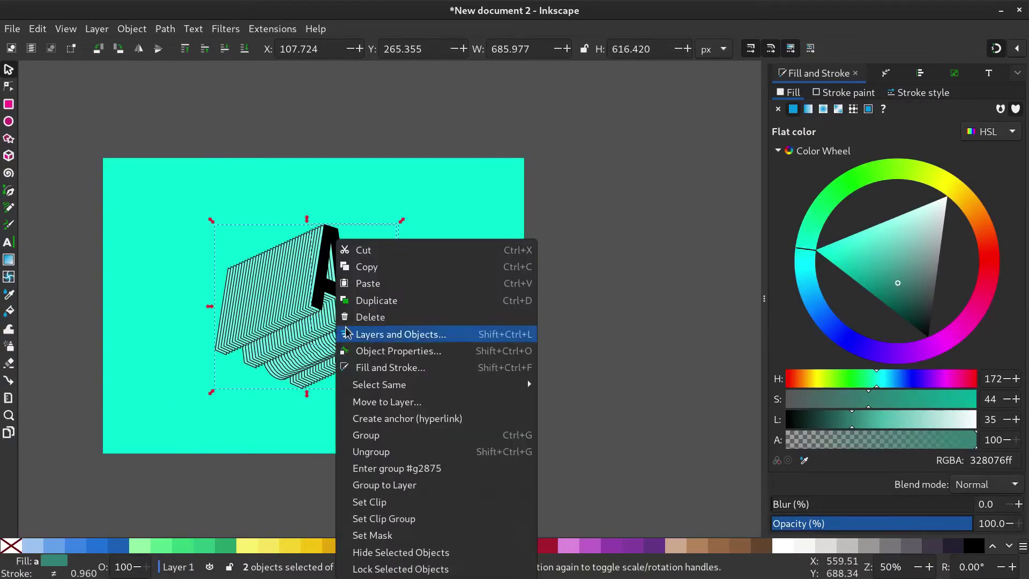
left_click(364, 305)
key("ctrl")
left_click_drag(301, 318, 664, 332)
left_click(614, 425)
key("space")
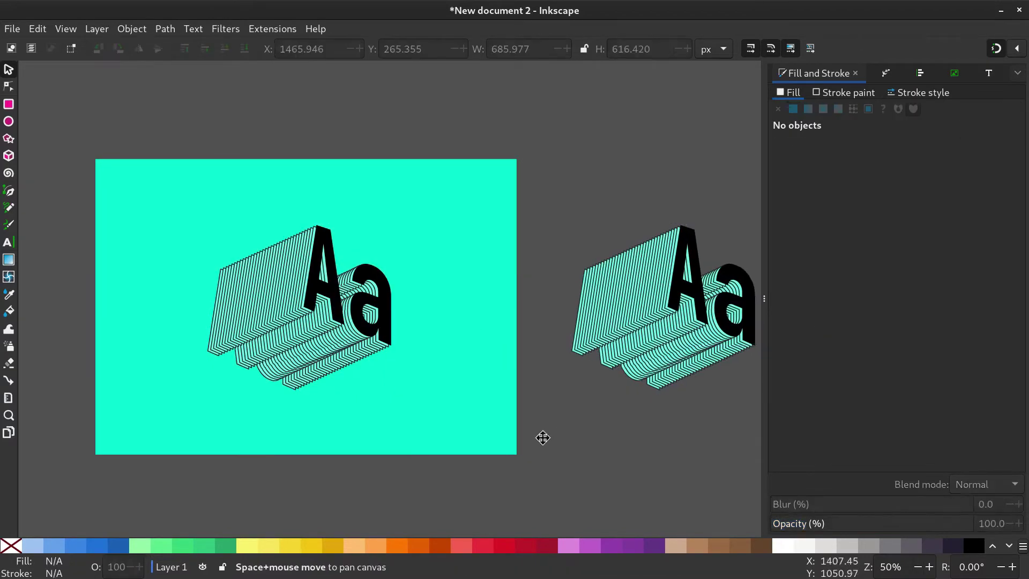
Move the copy's black lettering off its extrusion to about X 1858, Y -236 px.
left_click(680, 343)
scroll(680, 343, "up", 1)
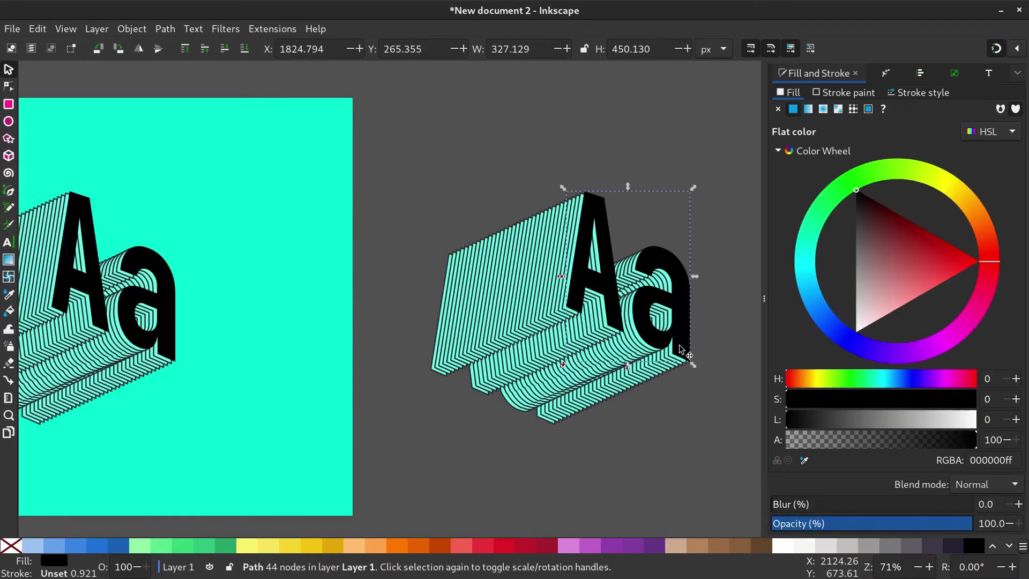
left_click_drag(695, 299, 708, 108)
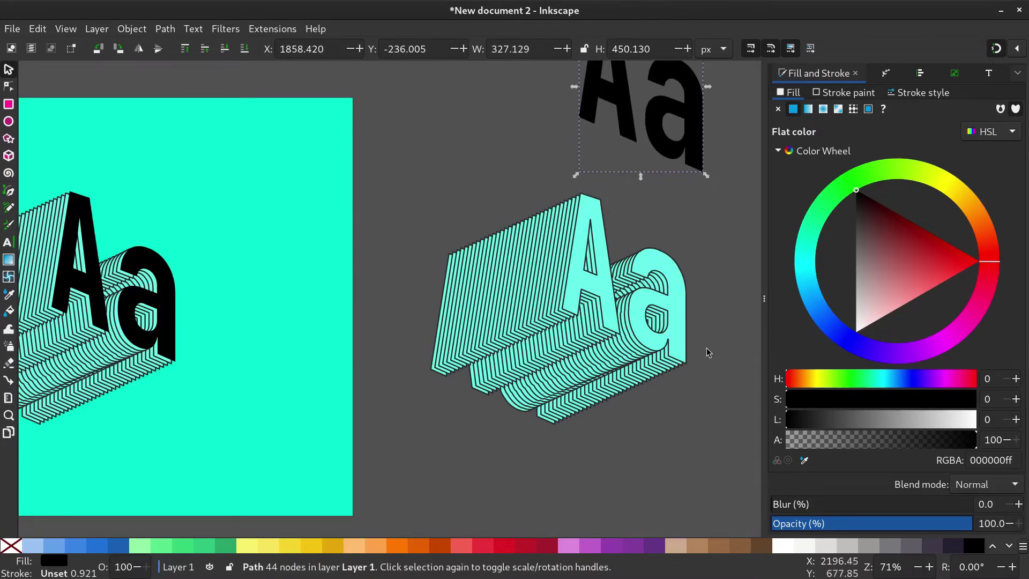
Ungroup the copied extrusion into its separate letter shapes.
left_click(680, 348)
right_click(617, 350)
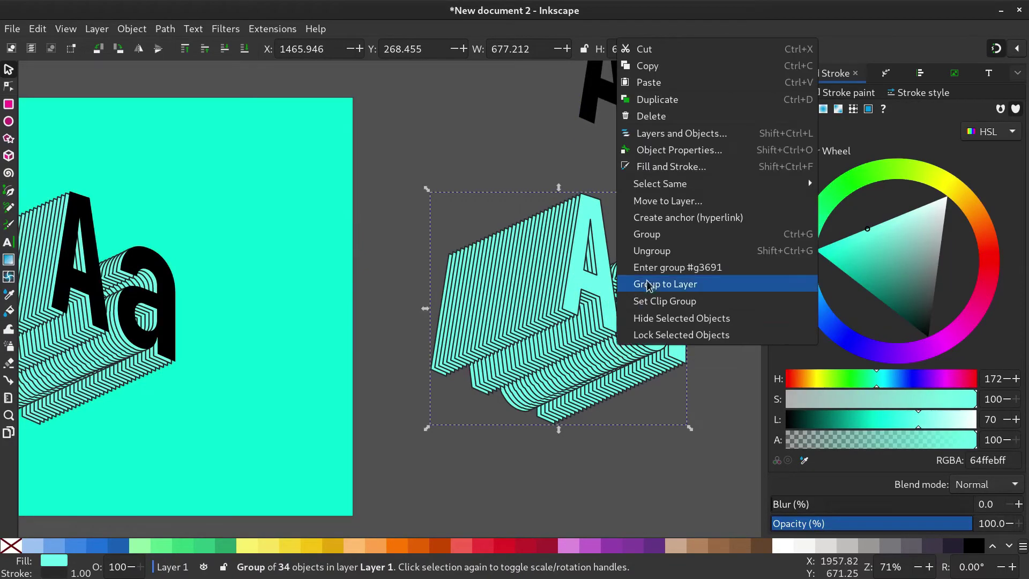
left_click(647, 248)
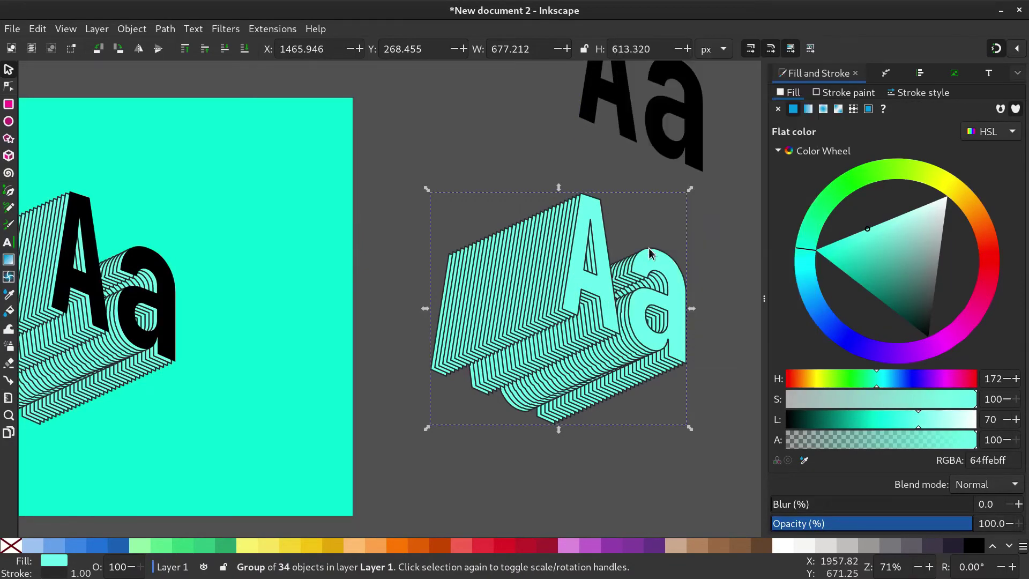
left_click(592, 477)
Reverse the copied extrusion's stacking order by lowering each letter shape to the bottom in sequence, from the lower-left one to the upper-right one.
scroll(615, 412, "up", 4)
left_click(555, 425)
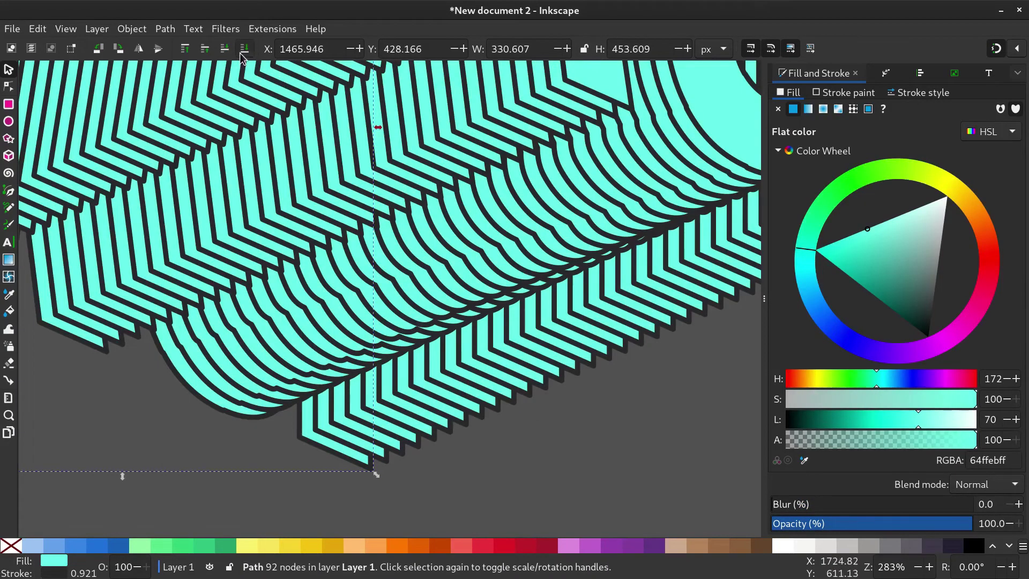
left_click_drag(378, 450, 381, 459)
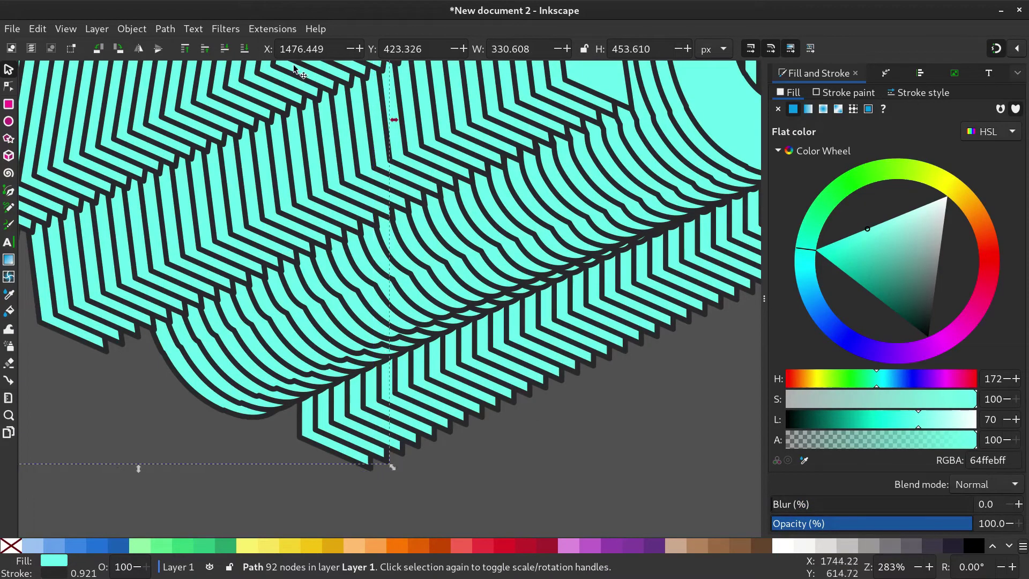
left_click(243, 49)
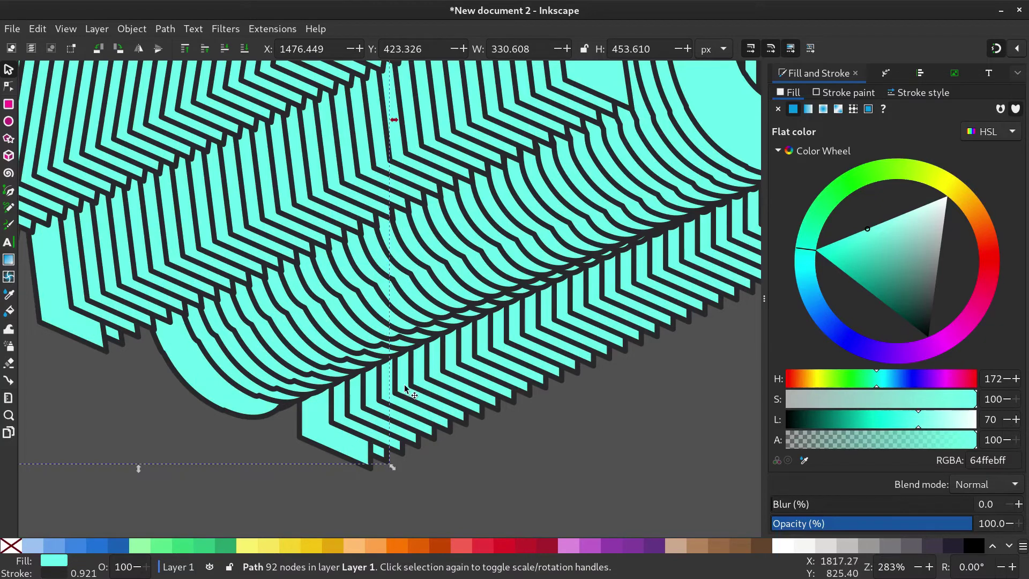
left_click_drag(402, 458, 533, 399)
left_click(532, 396)
key("End")
left_click(644, 341)
key("End")
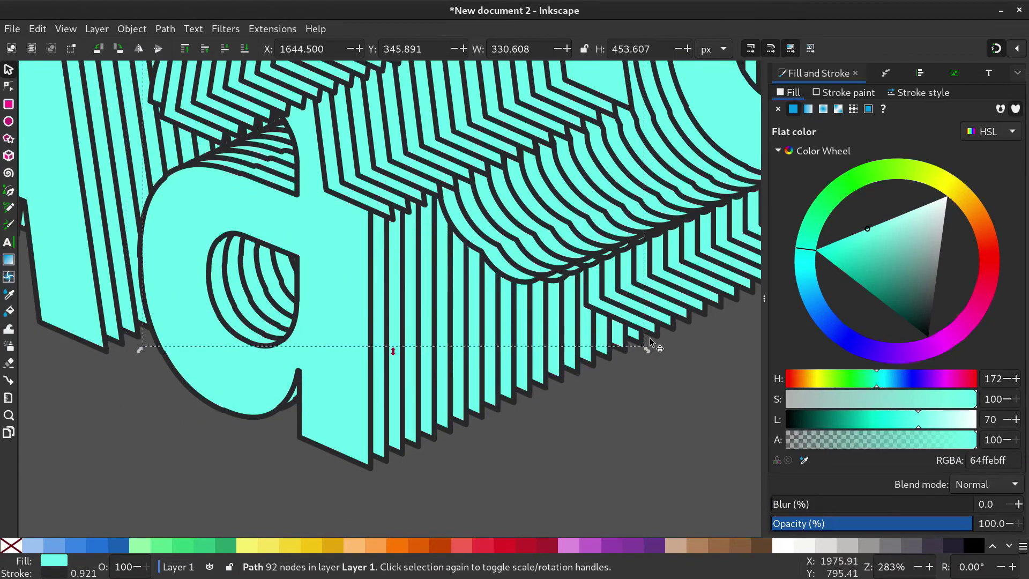
left_click(690, 321)
key("space")
left_click(452, 420)
key("End")
left_click(465, 417)
key("End")
left_click(531, 391)
key("End")
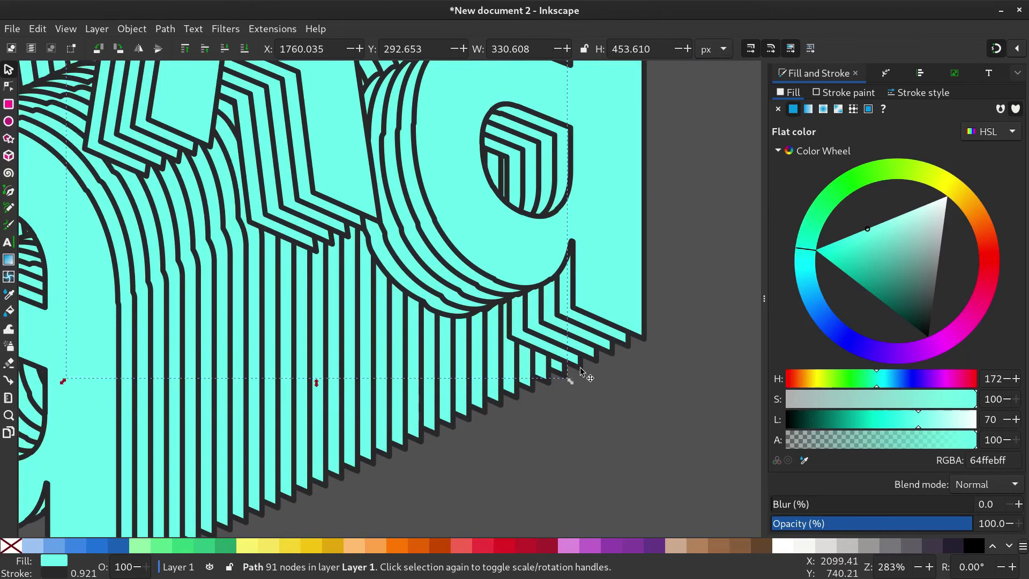
left_click(578, 369)
left_click(638, 338)
key("End")
scroll(611, 343, "down", 4)
key("Escape")
scroll(513, 394, "down", 2)
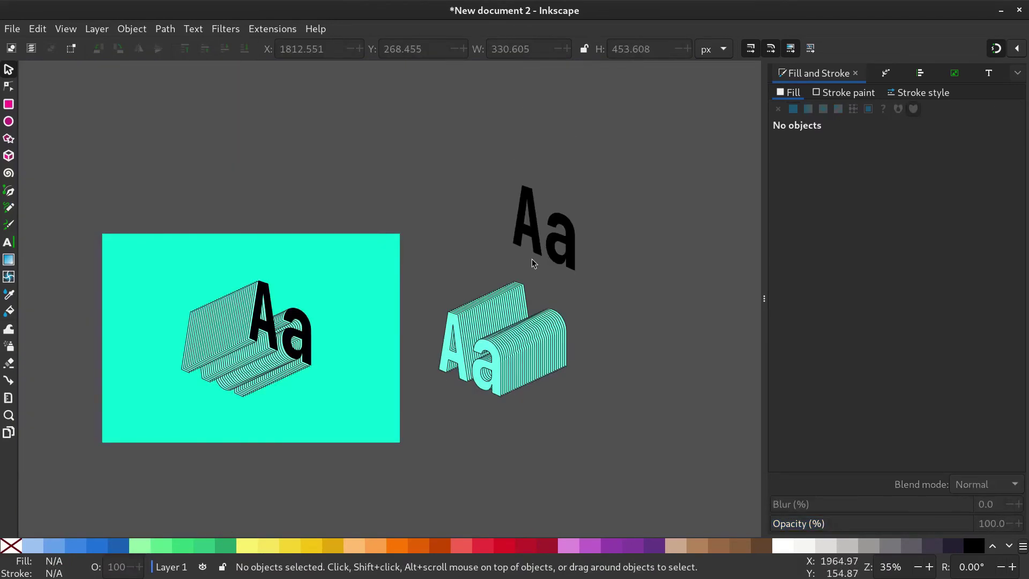
Fill the front lettering of the copied extrusion with black, RGBA 000000ff, and delete the spare black lettering above it.
left_click(475, 382)
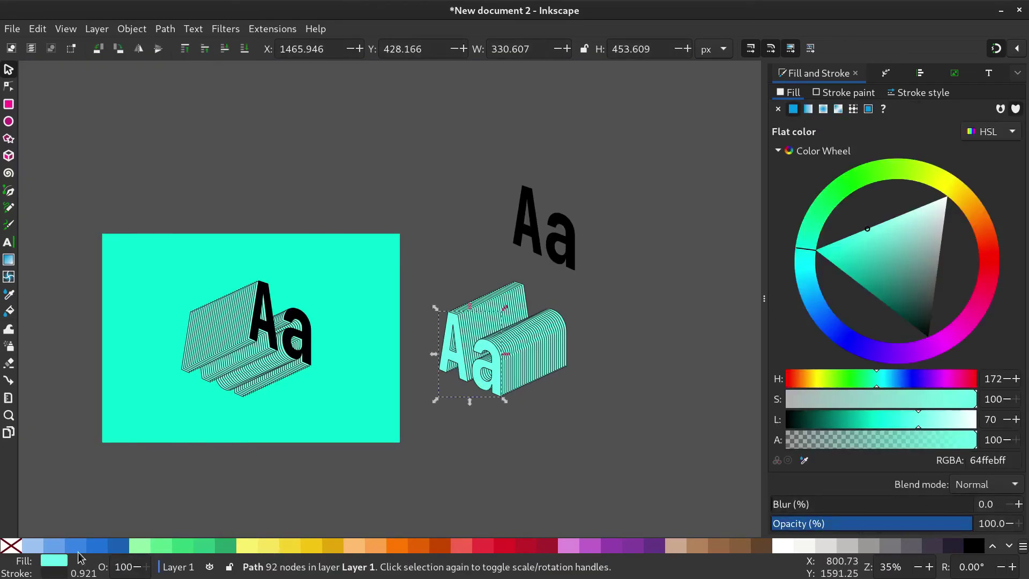
left_click_drag(948, 289, 927, 337)
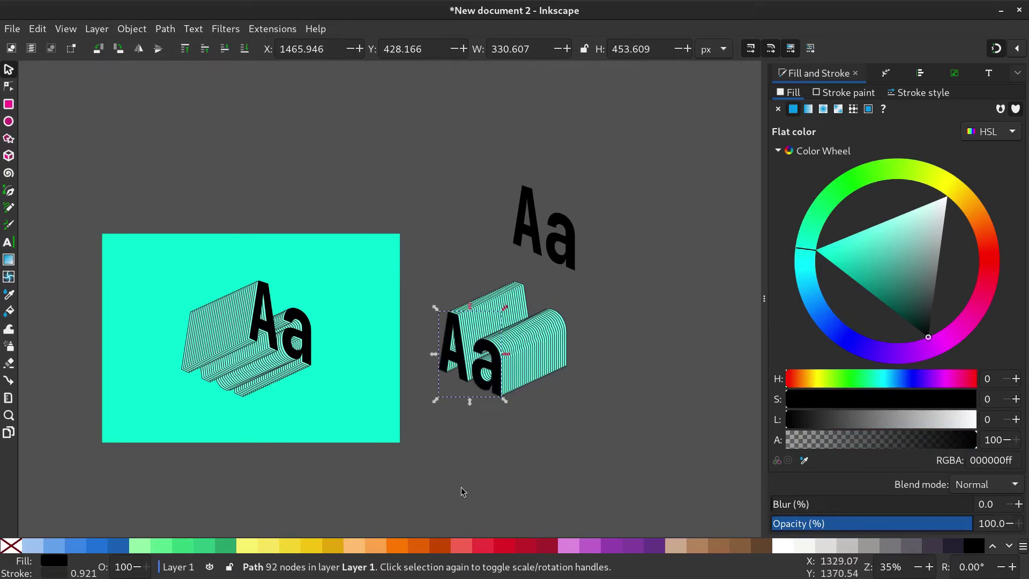
left_click(478, 489)
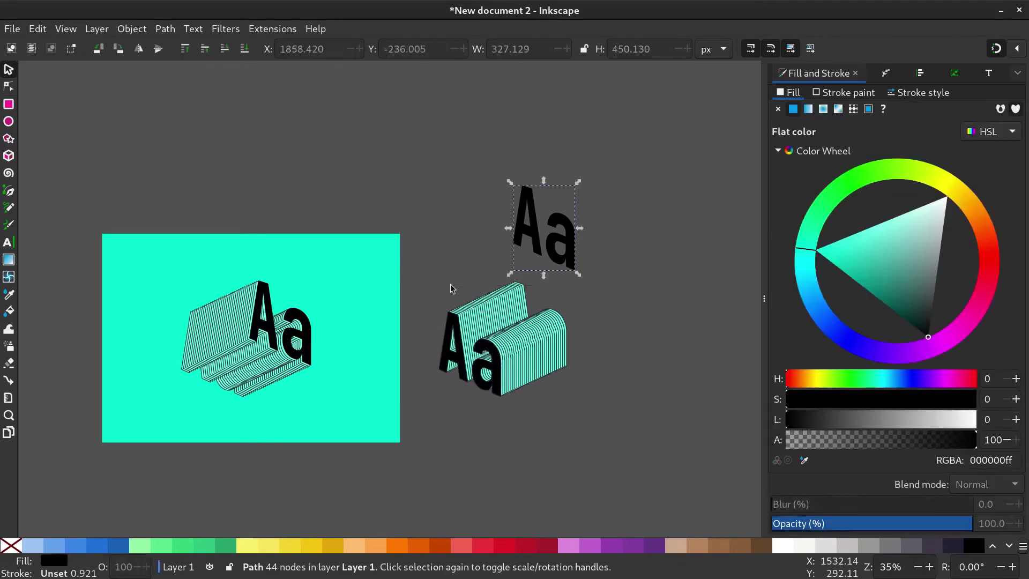
key("Delete")
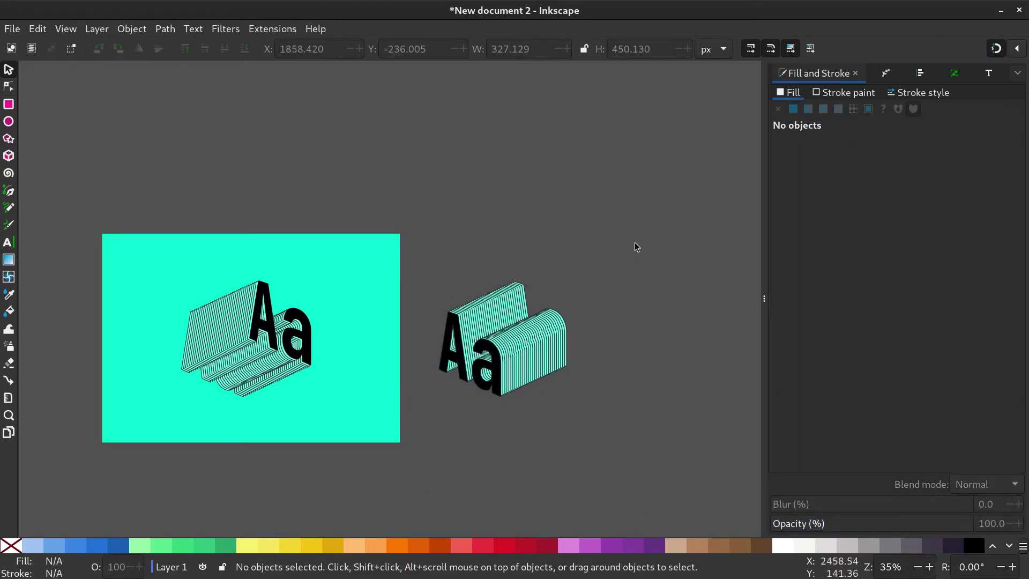
Group the copied extrusion and its front lettering, and move the group sideways to about X 1655 px.
left_click_drag(637, 247, 384, 450)
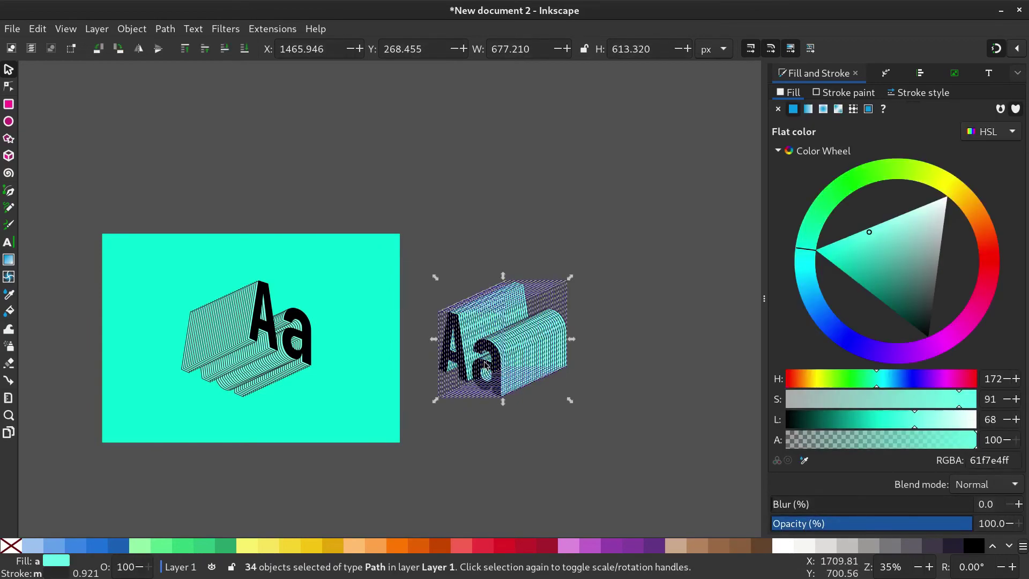
right_click(500, 341)
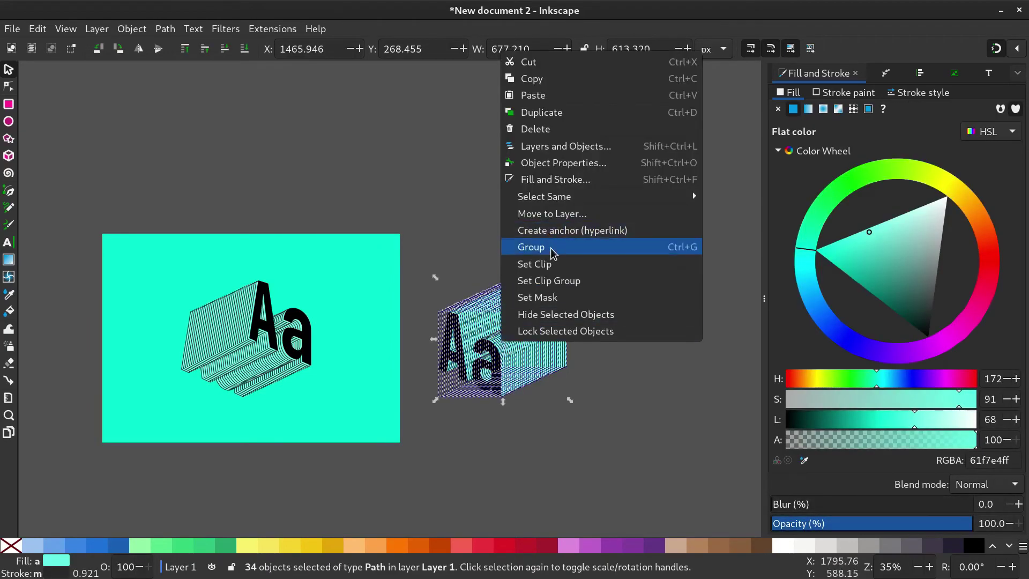
left_click(554, 253)
left_click_drag(501, 375, 536, 375)
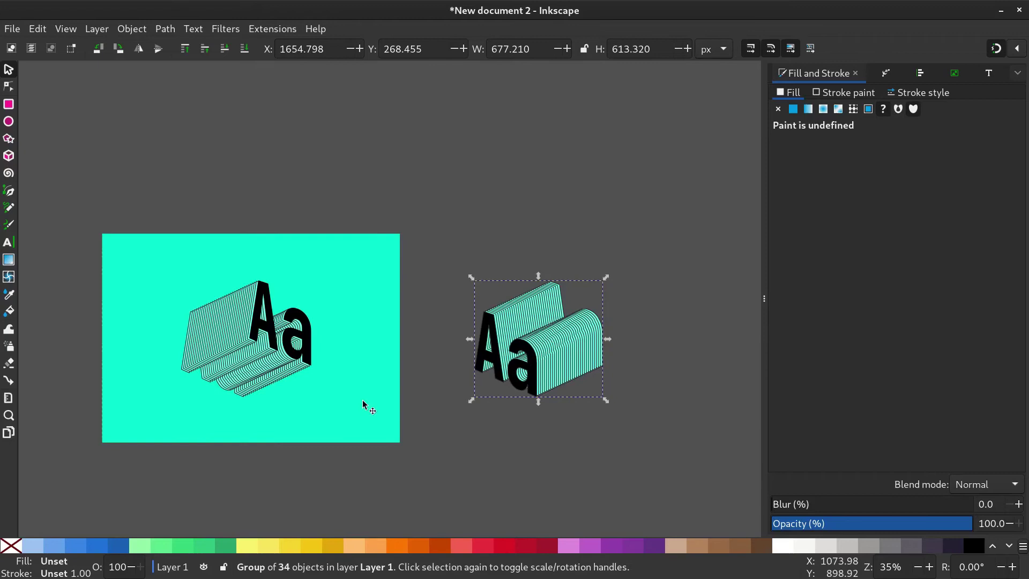
Duplicate the turquoise background, place the duplicate beside the original at about X 1262, Y 18 px, and lower it behind the copied lettering.
left_click(364, 405)
key("ctrl+d")
left_click_drag(252, 415, 474, 401)
left_click(244, 49)
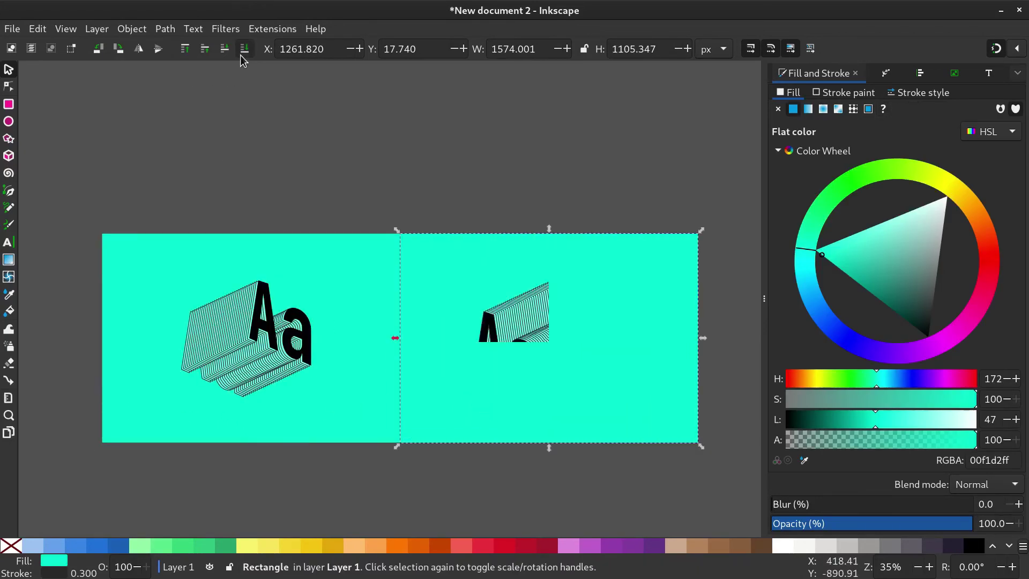
Fill the duplicated background and the copied lettering group with white, RGBA ffffffff, with only the front lettering in black, RGBA 000000ff.
left_click(782, 545)
left_click(554, 369)
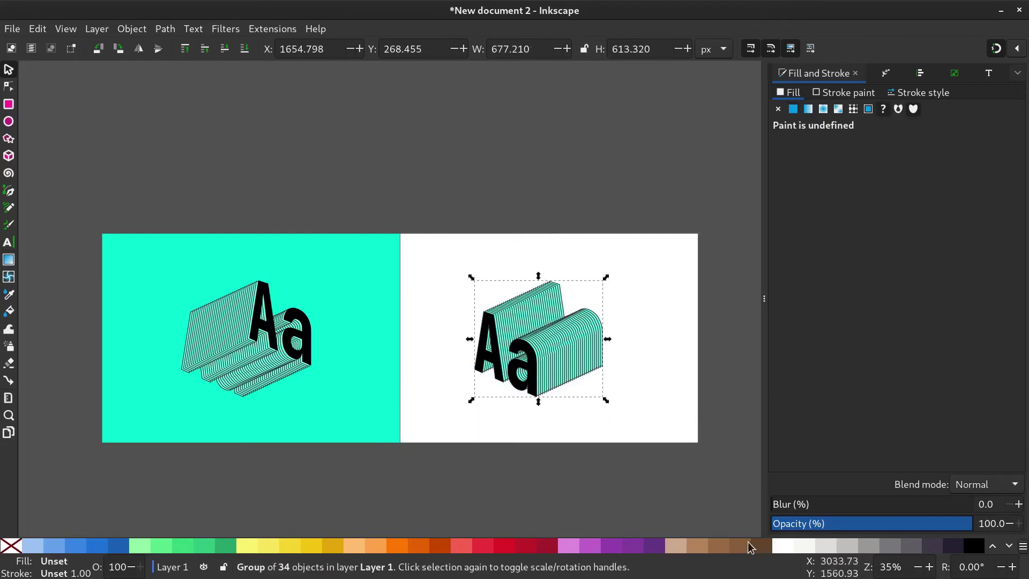
left_click(777, 547)
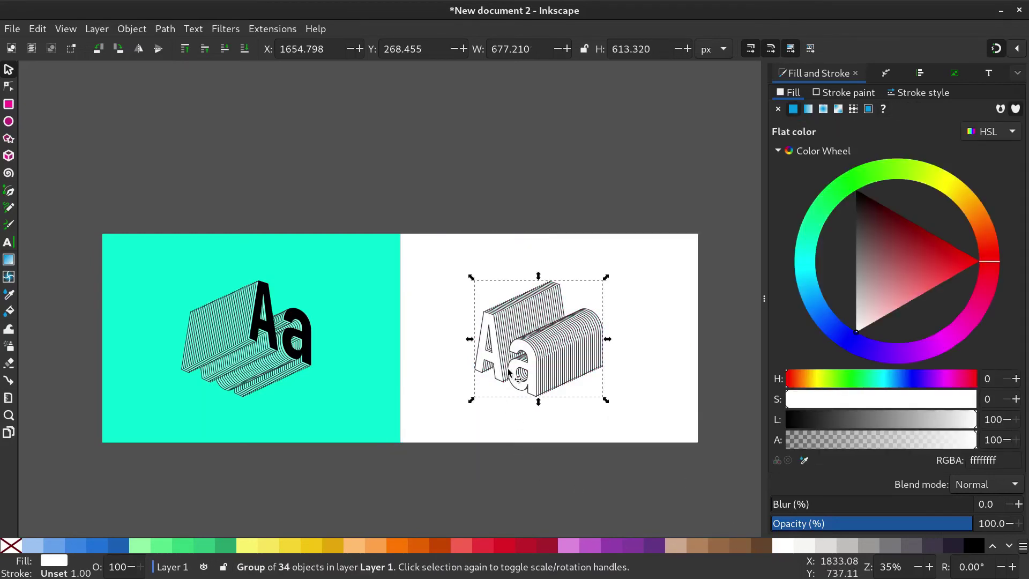
left_click(509, 373, "ctrl")
left_click(973, 544)
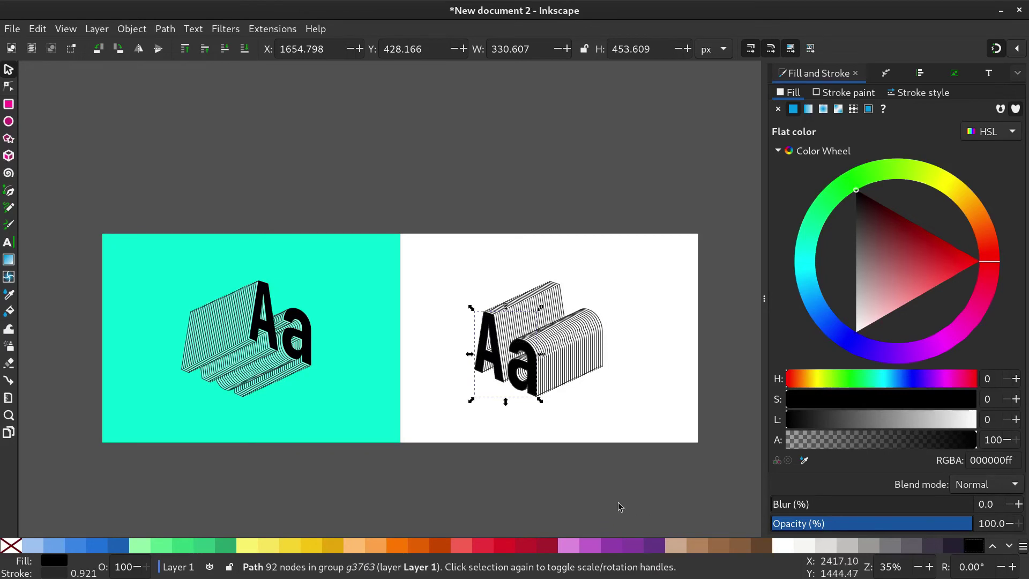
Move the copied lettering group sideways on the white background to about X 1728 px.
left_click(620, 506)
left_click_drag(651, 198, 432, 458)
left_click_drag(535, 364, 549, 367)
Fill the white background rectangle behind the copied lettering with bright yellow.
left_click(642, 435)
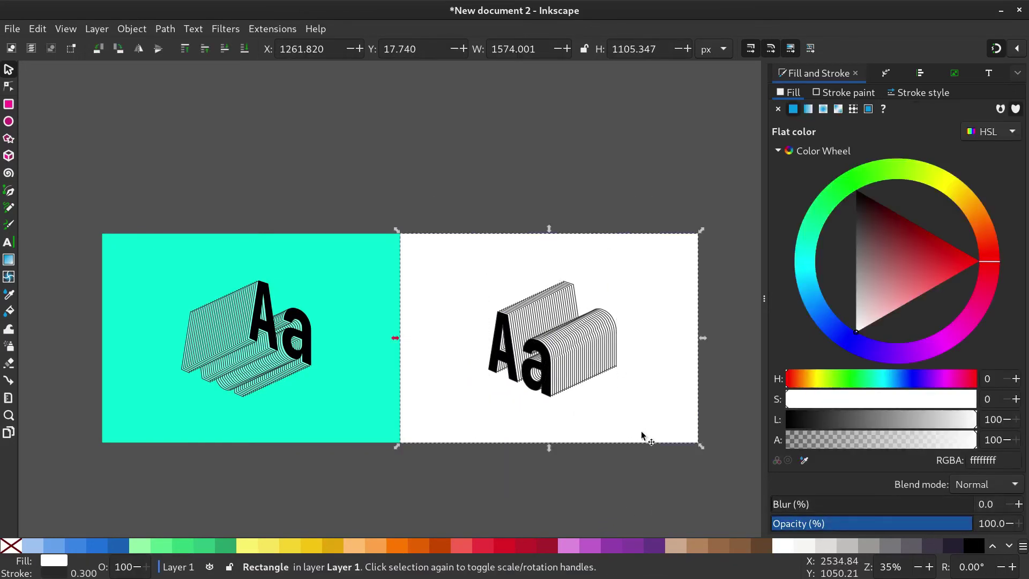
left_click(945, 187)
left_click(935, 198)
Fill the whole copied lettering group with pale yellow, RGBA ffefa7ff.
left_click(584, 348)
left_click(889, 247)
left_click(956, 196)
left_click_drag(925, 268, 947, 304)
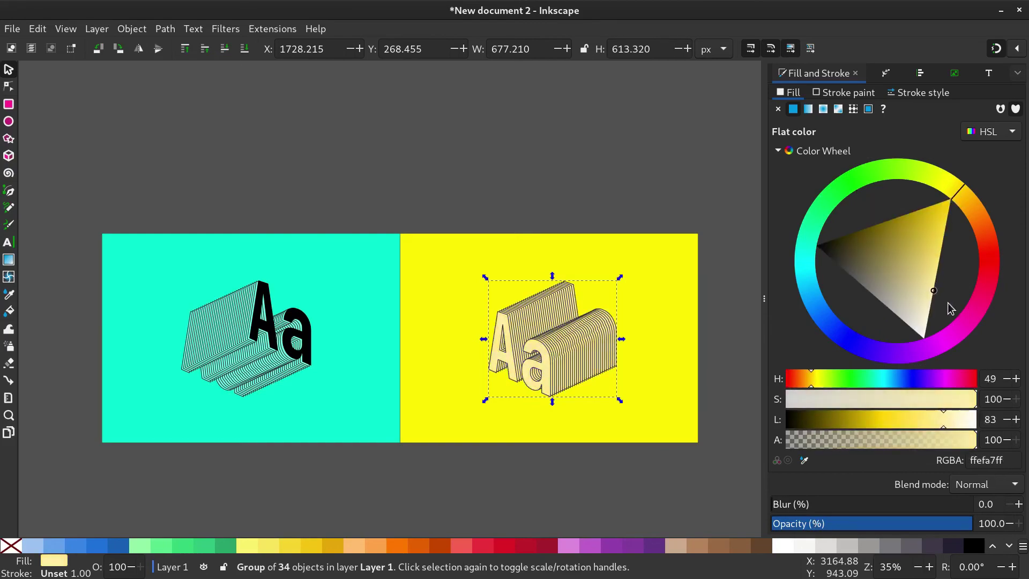